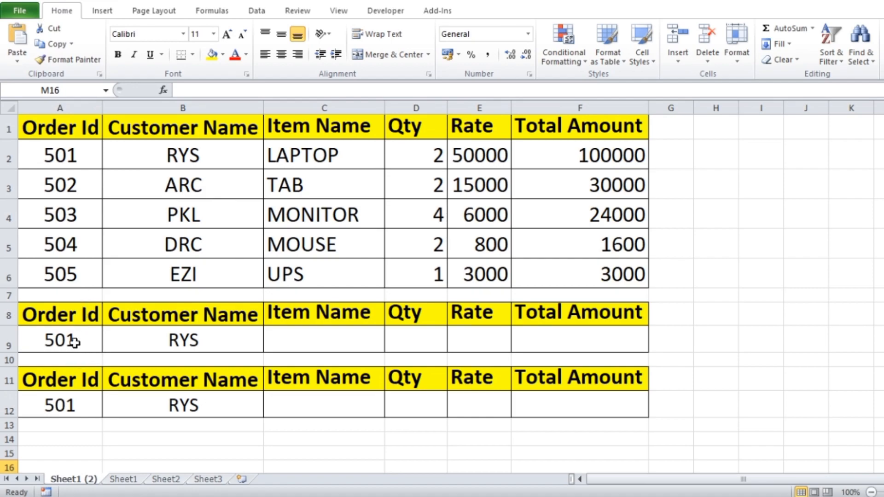
Step: Enter the second listed order's ID in A9 and try filling the B9 lookup formula across to F9
click(74, 341)
text(502)
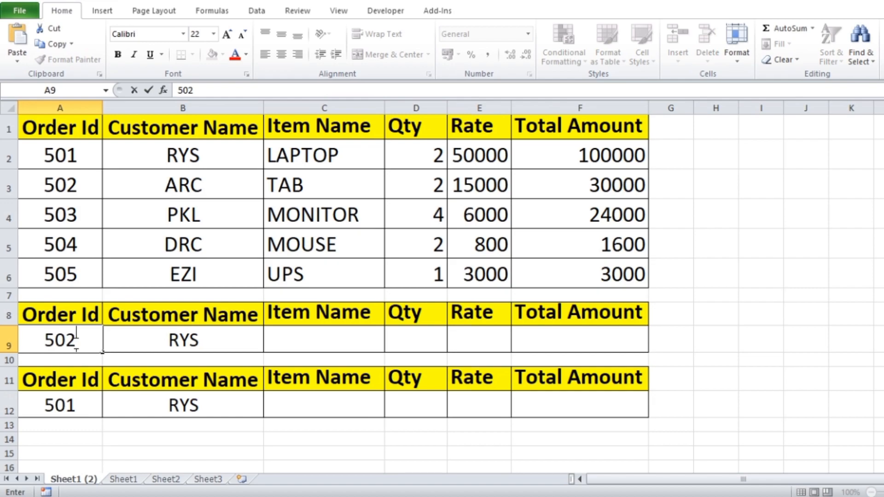
click(334, 352)
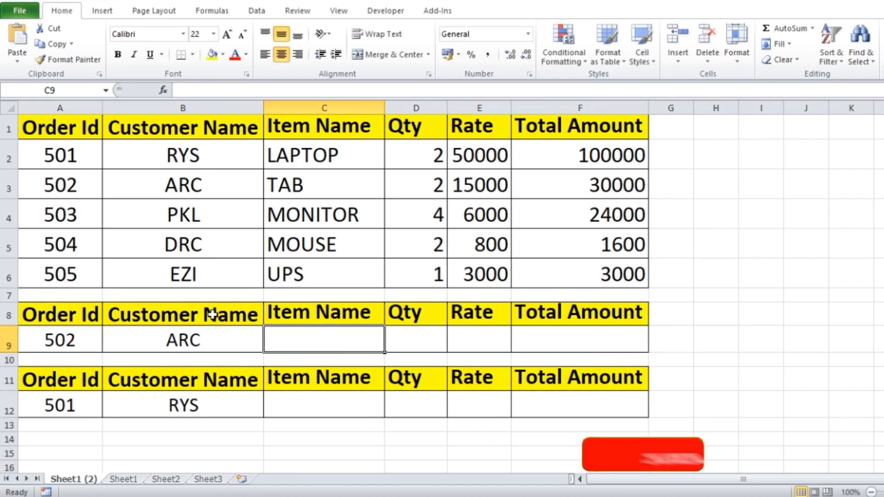
click(209, 341)
drag(263, 352, 590, 345)
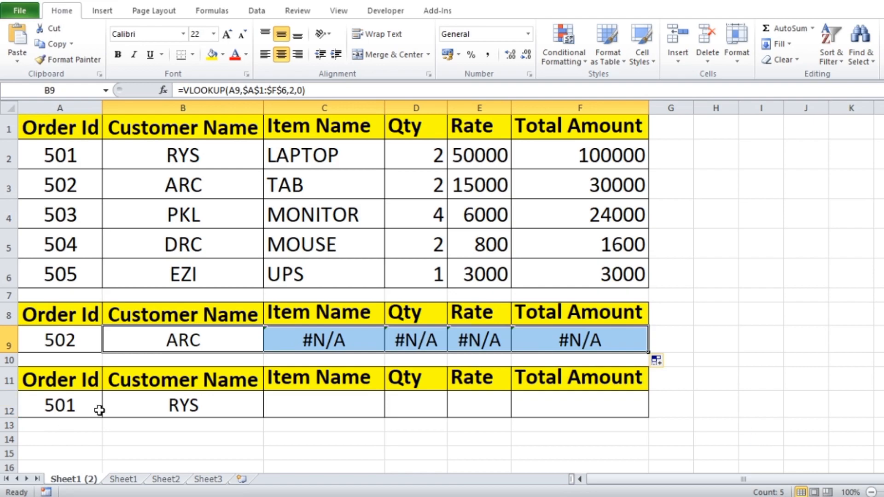
Step: Enter the third listed order's ID in A12 and fill the B12 lookup formula across to F12
click(68, 405)
text(503)
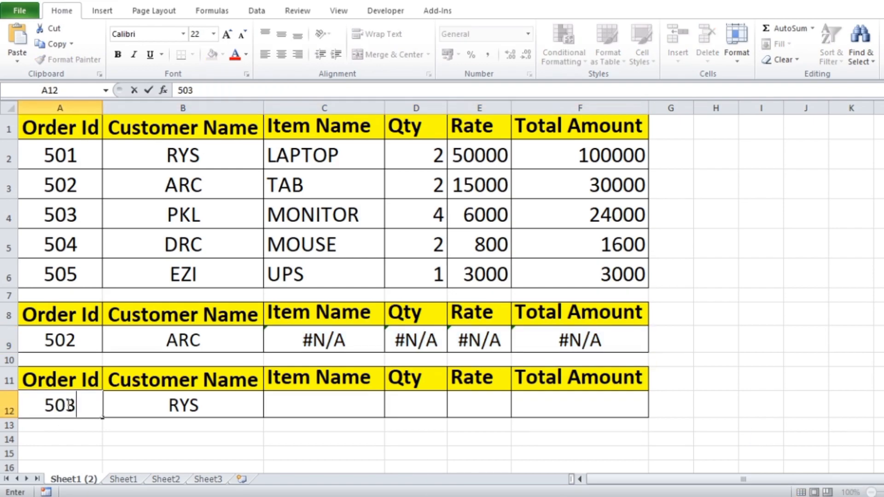
key(Return)
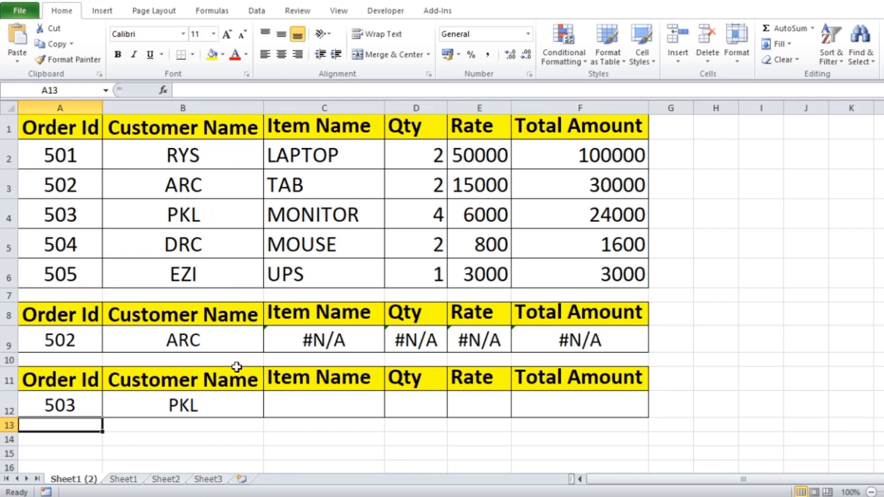
click(218, 411)
drag(264, 418, 603, 409)
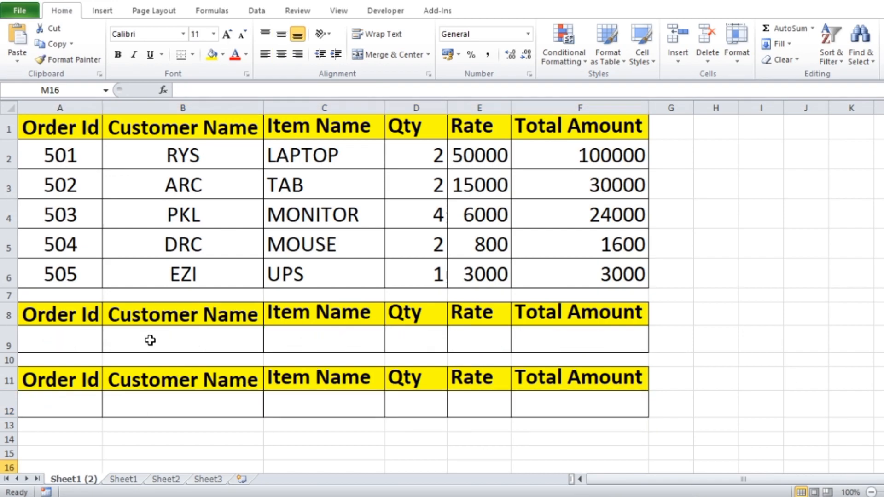
Step: Start a VLOOKUP formula in B9 with the absolute reference $A$9 as the lookup value
click(150, 341)
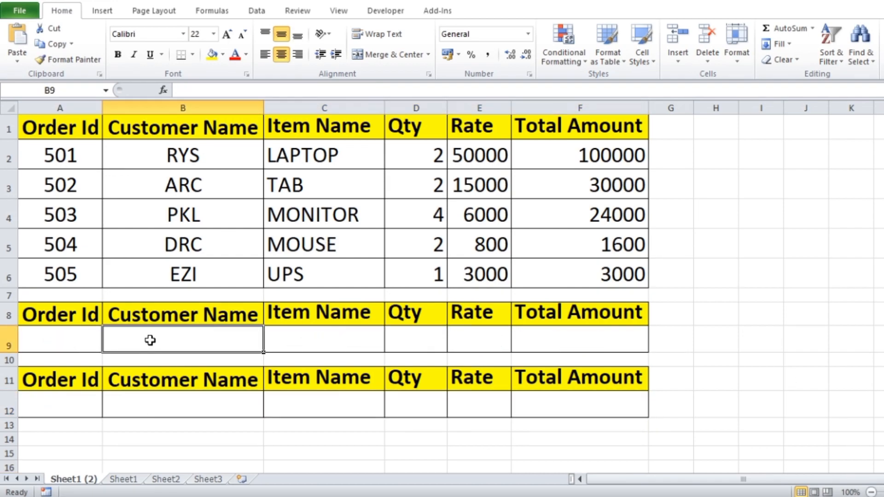
text(=V)
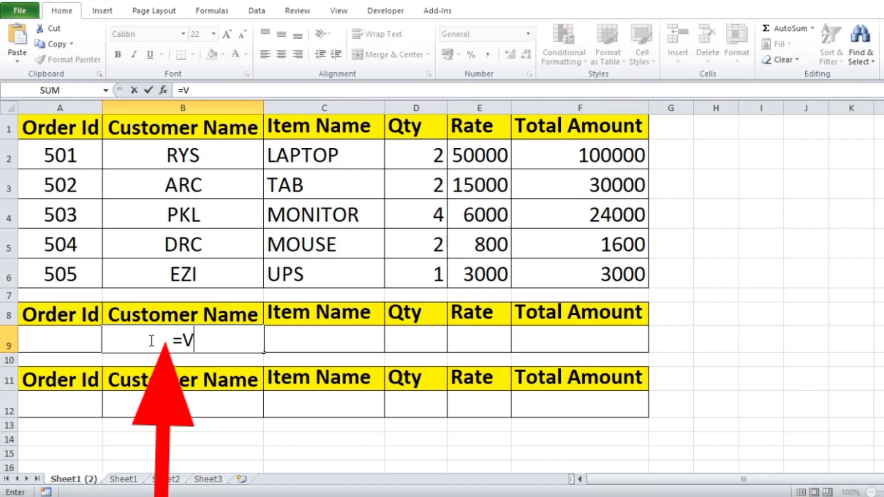
text(LOOKUP()
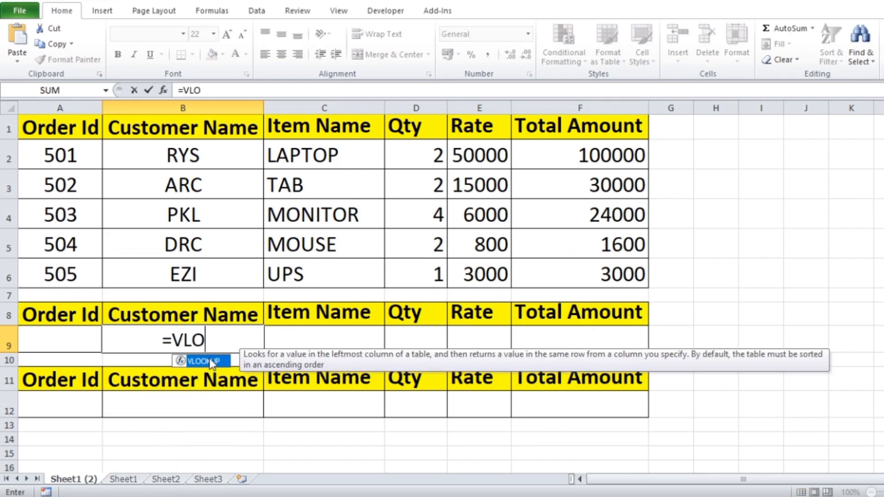
double_click(209, 360)
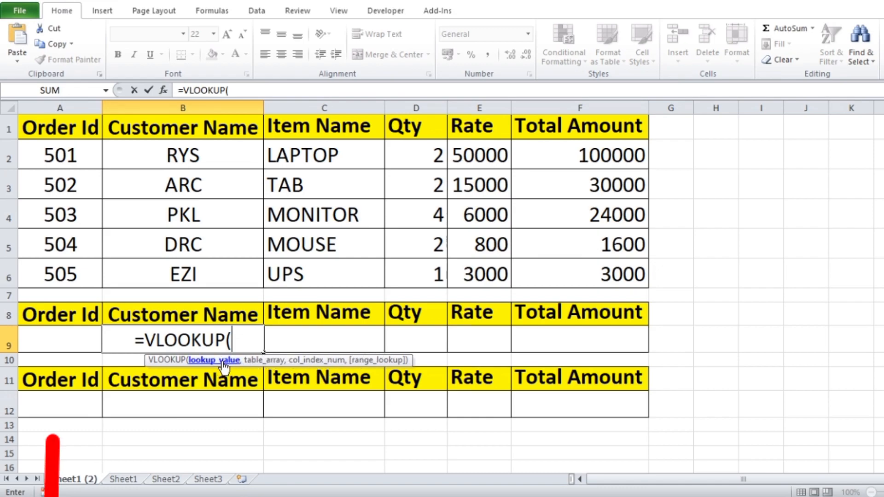
click(29, 339)
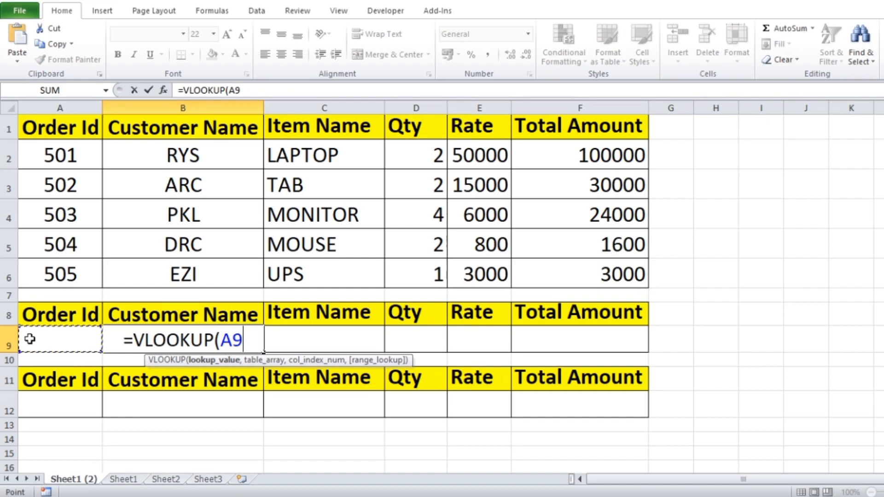
key(F4)
text(,)
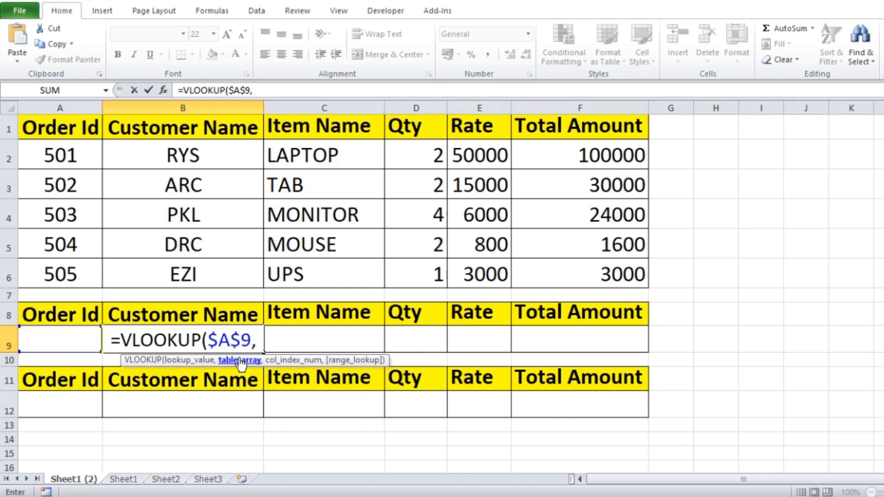
Step: Complete the B9 VLOOKUP with table array A1:F6, column index 2 and exact match 0
click(63, 128)
drag(63, 128, 618, 278)
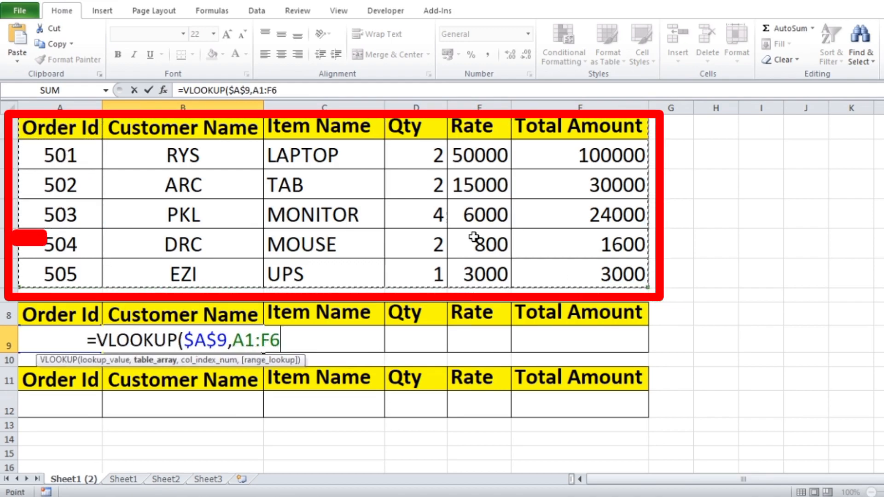
text(,)
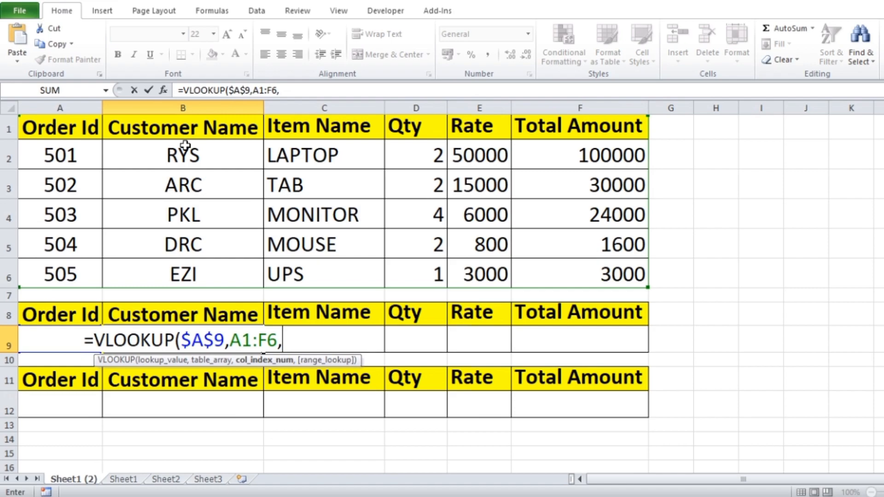
text(2)
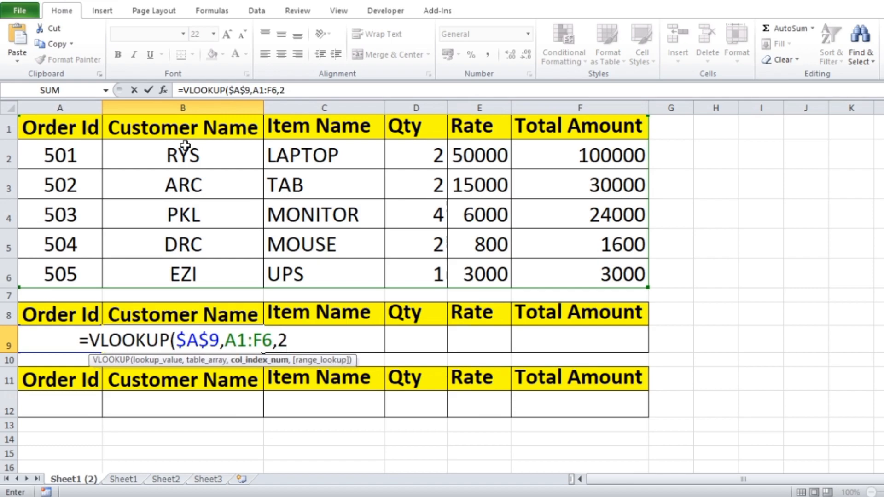
text(,)
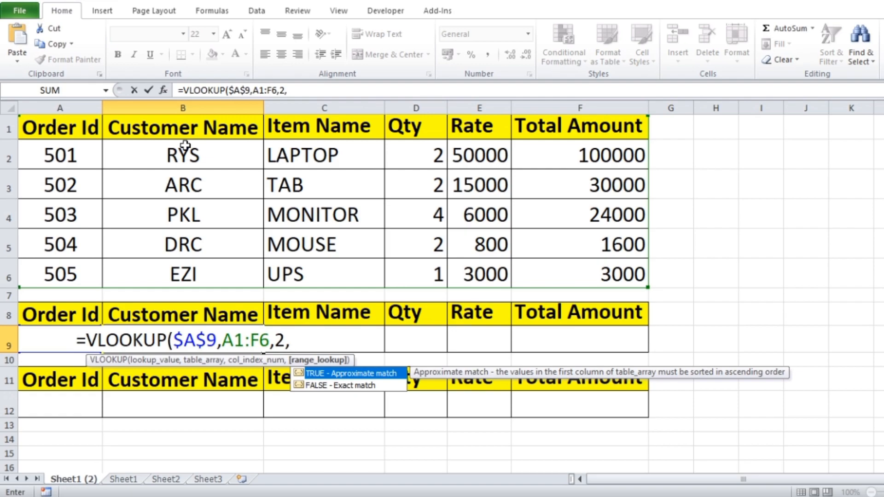
text(0))
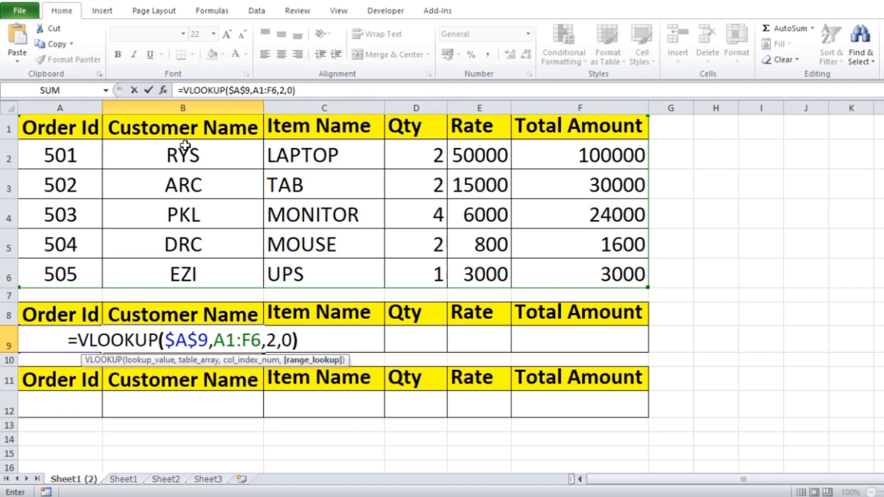
key(Return)
Step: Enter the first listed order's ID in A9 and fill the B9 formula across to F9
click(78, 343)
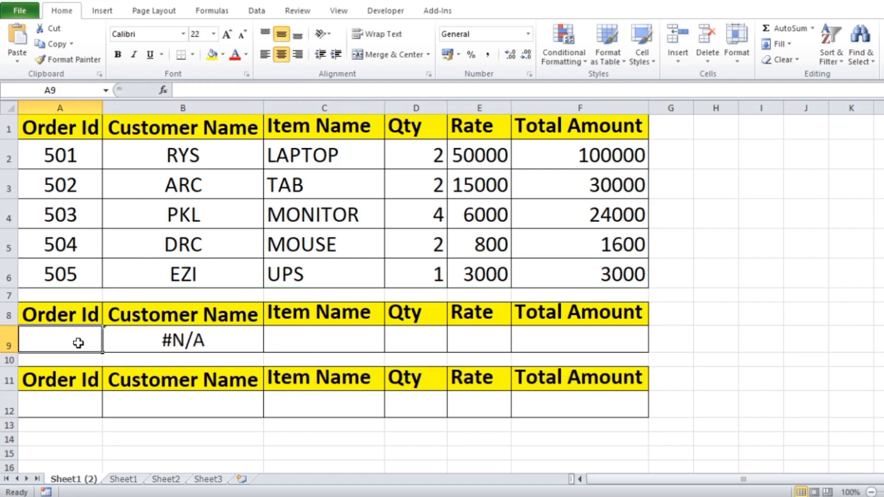
text(501)
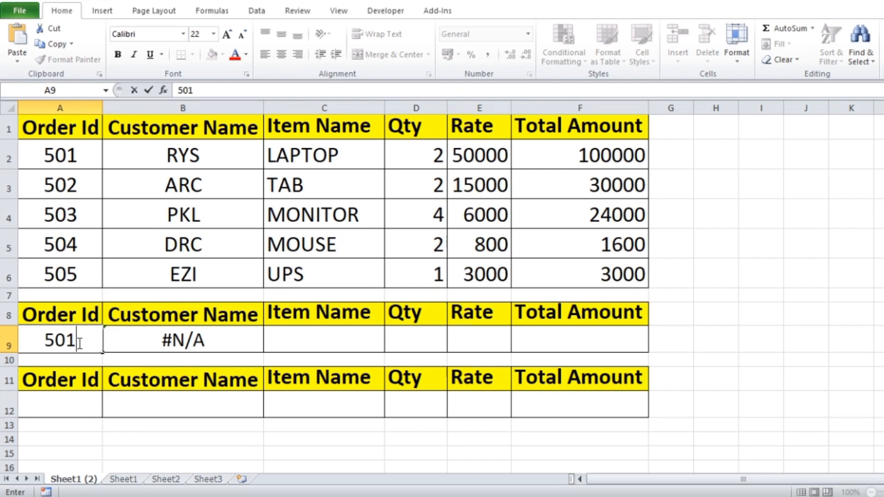
key(Tab)
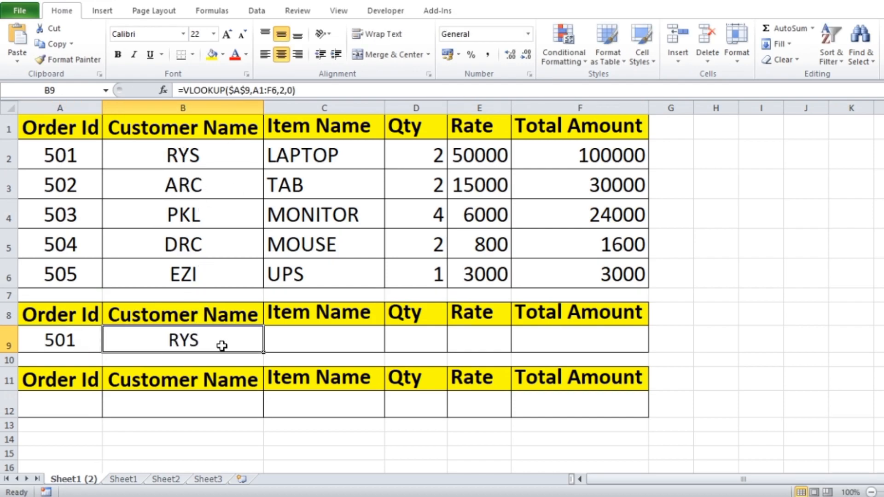
drag(263, 353, 566, 343)
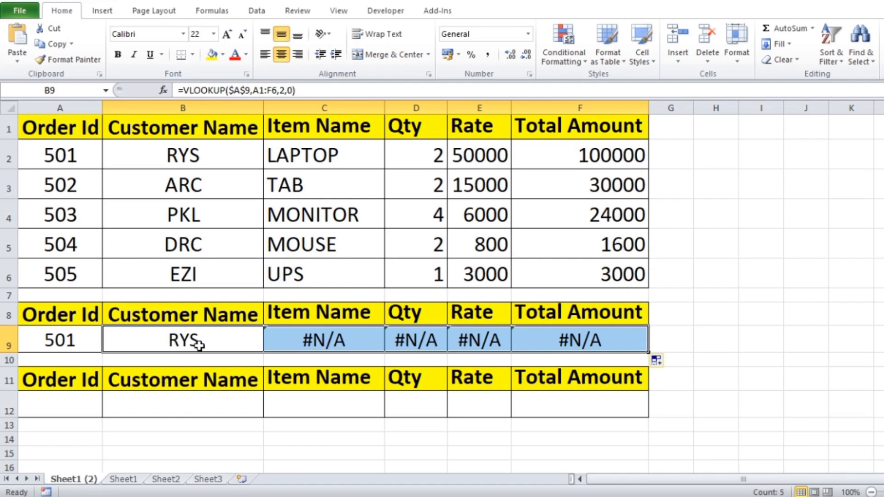
key(ctrl+End)
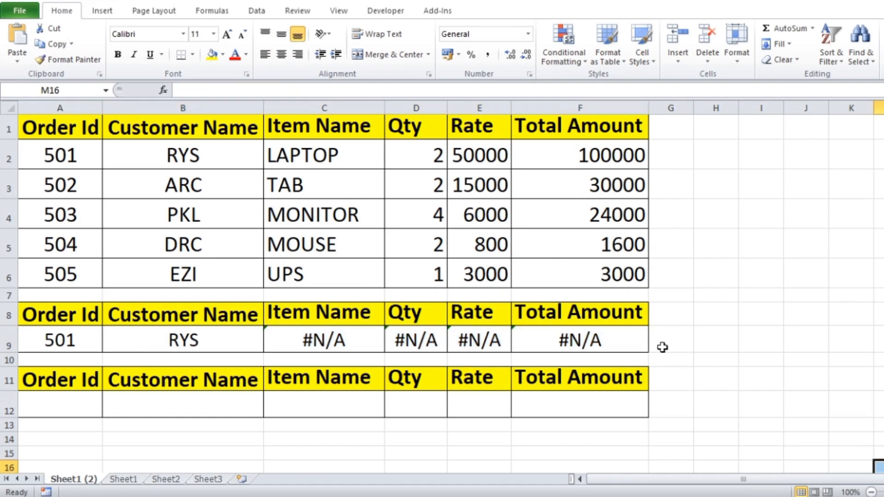
Step: Copy the VLOOKUP formula text from B9 and replace the formula in C9 with it
double_click(197, 342)
drag(62, 343, 303, 340)
key(ctrl+c)
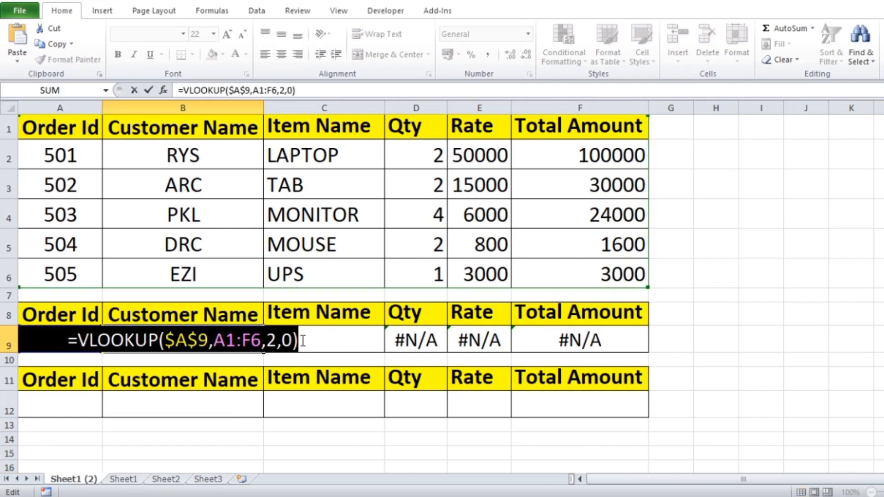
key(Return)
double_click(328, 338)
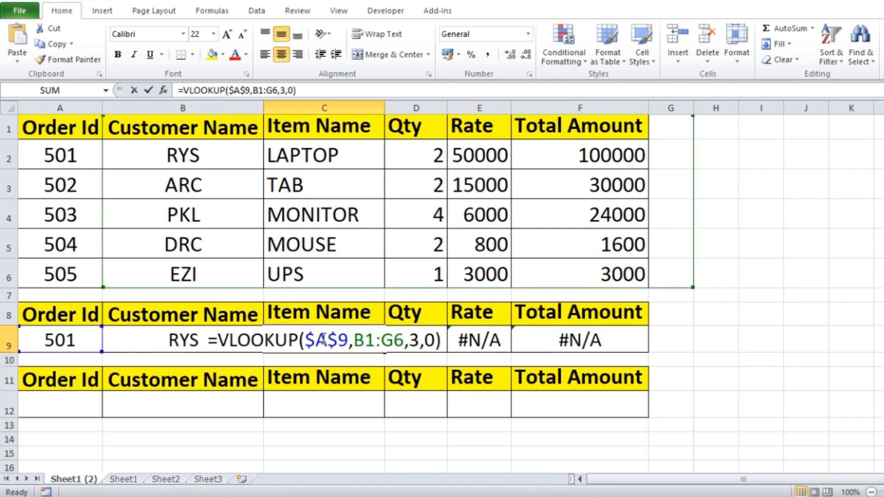
drag(216, 343, 501, 339)
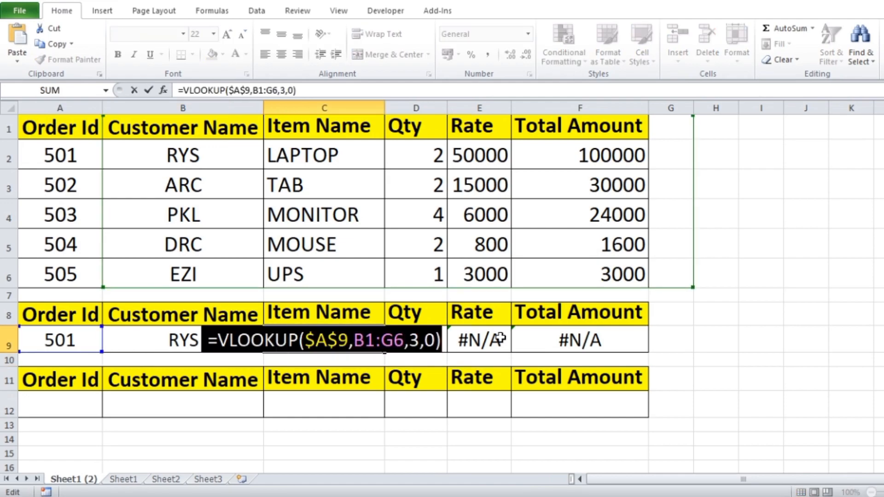
key(ctrl+v)
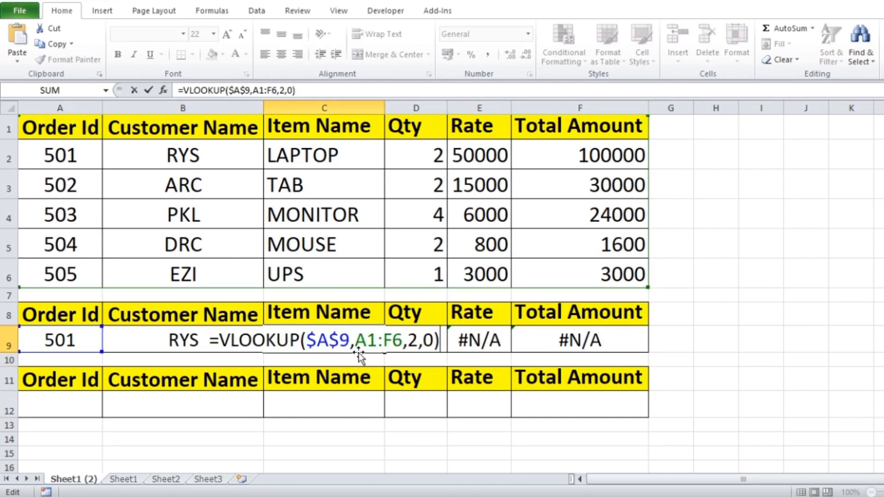
Step: Make the lookup value in C9's formula the relative reference A9 and set its column index to 3
click(349, 341)
key(F4)
key(F4)
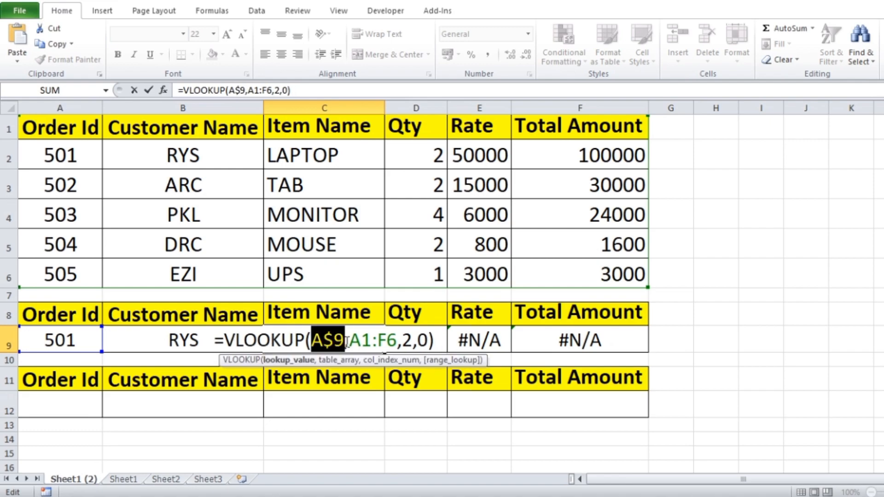
key(F4)
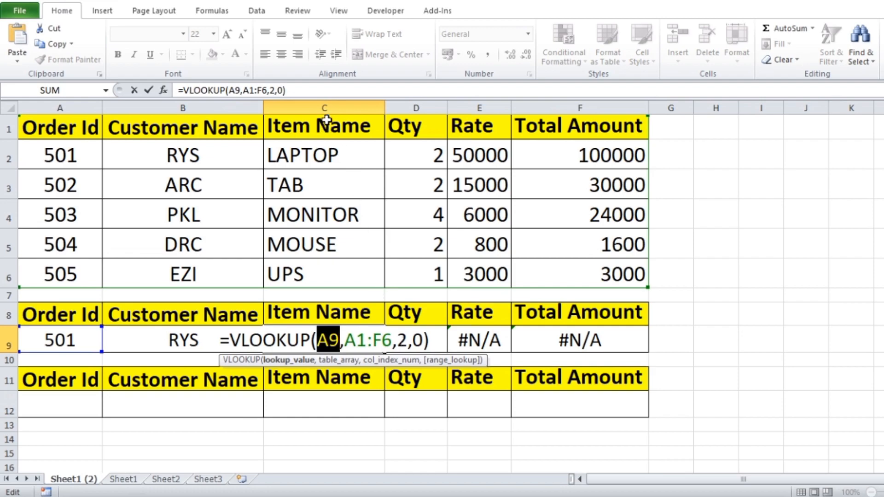
double_click(403, 340)
text(3)
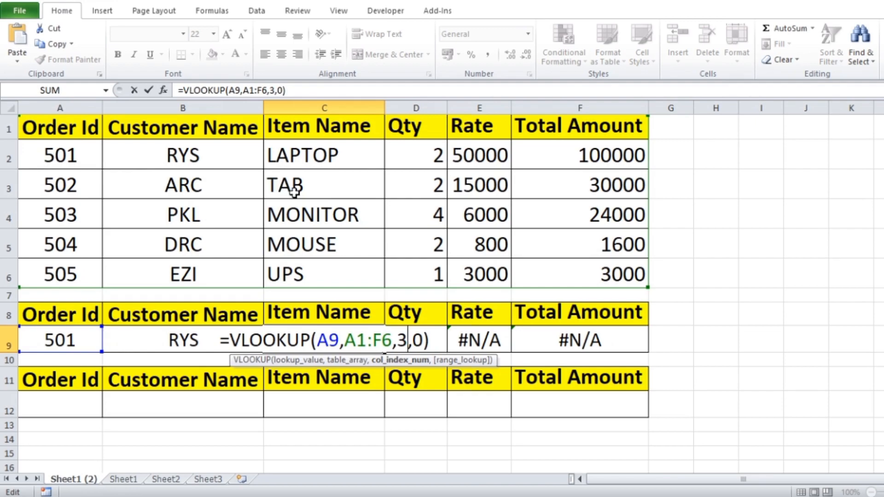
key(Return)
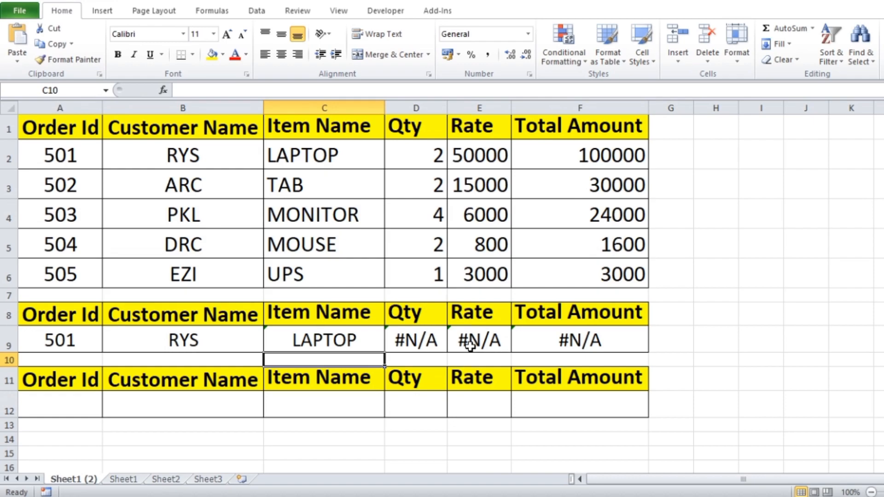
Step: Replace the column index in B9's VLOOKUP with COLUMN(B2) and fill the formula across to F9
double_click(188, 340)
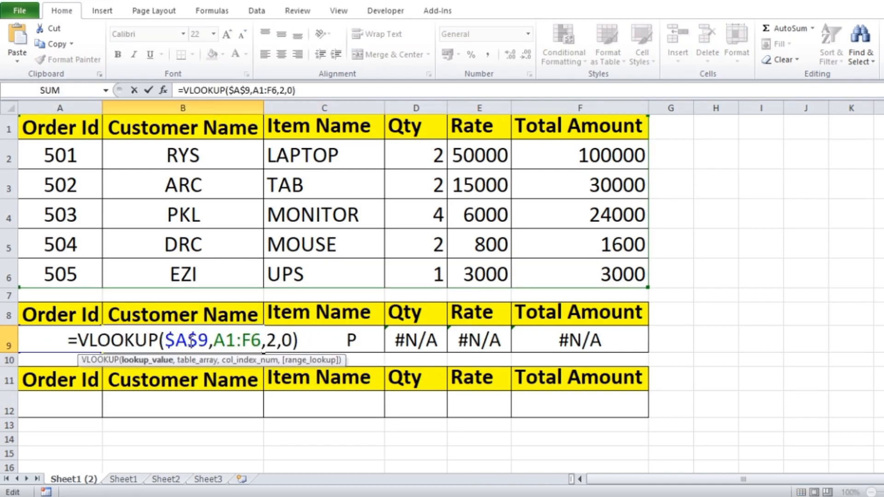
click(275, 340)
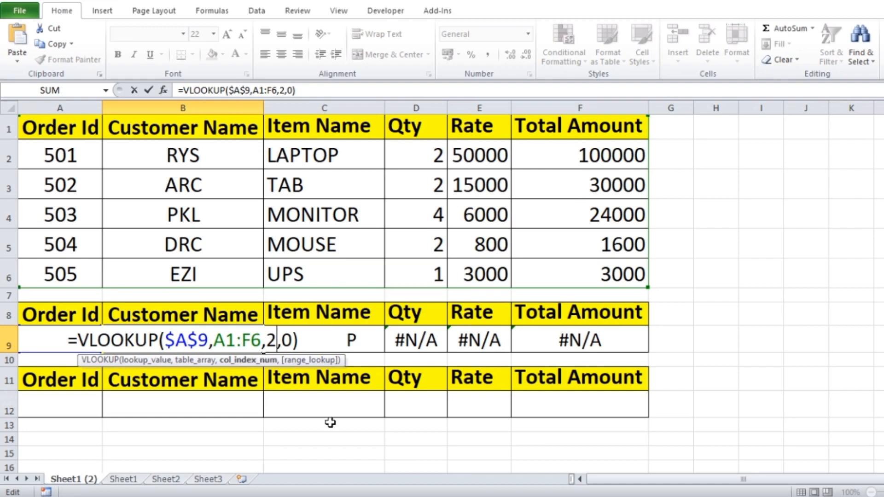
key(BackSpace)
text(CP)
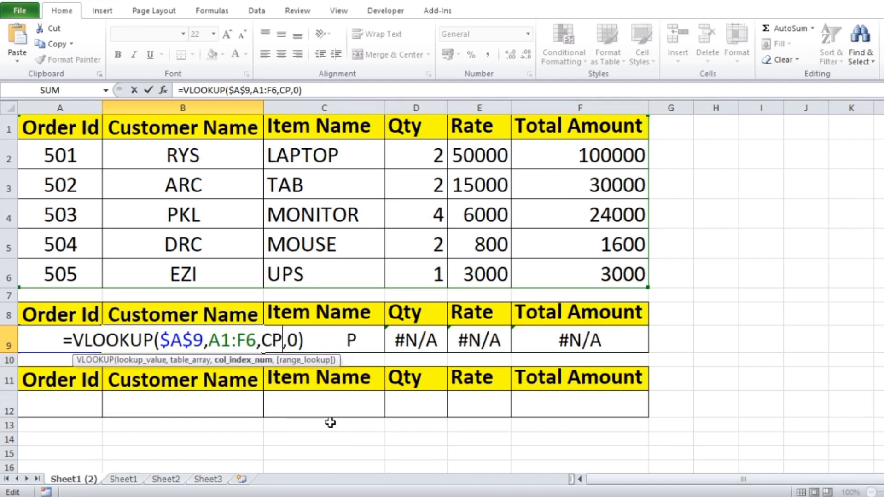
key(BackSpace)
text(O)
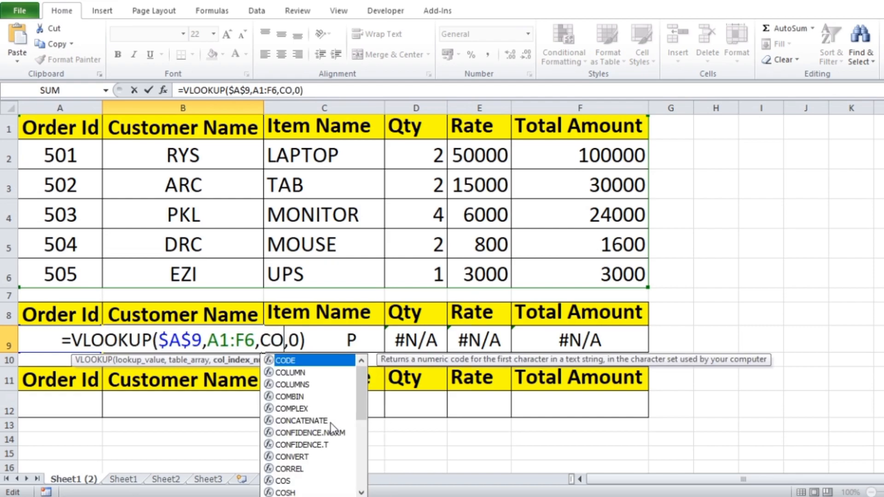
text(LUM)
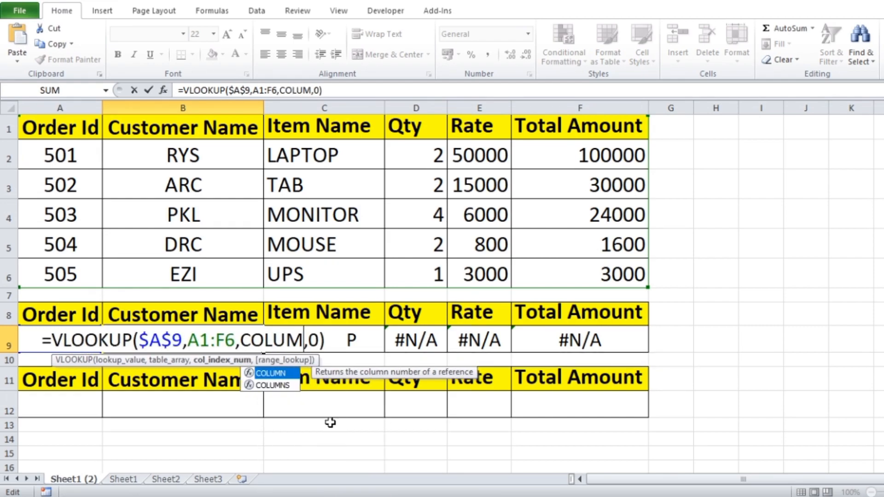
key(Tab)
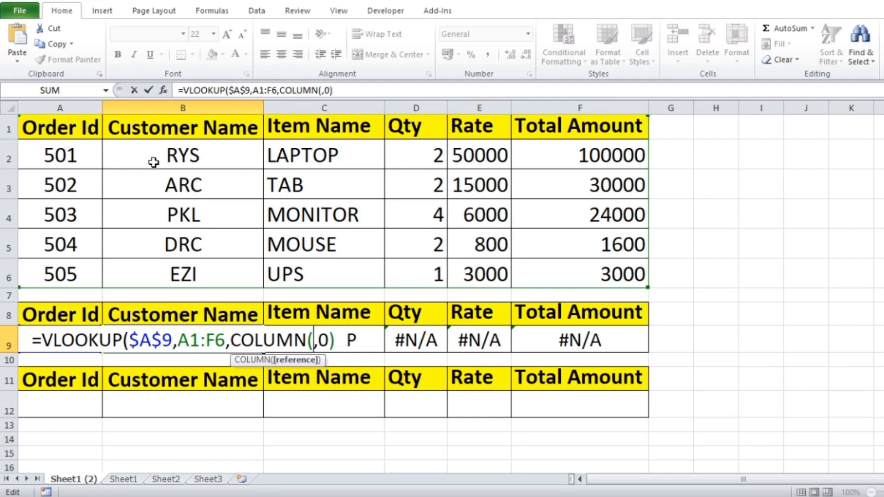
click(185, 156)
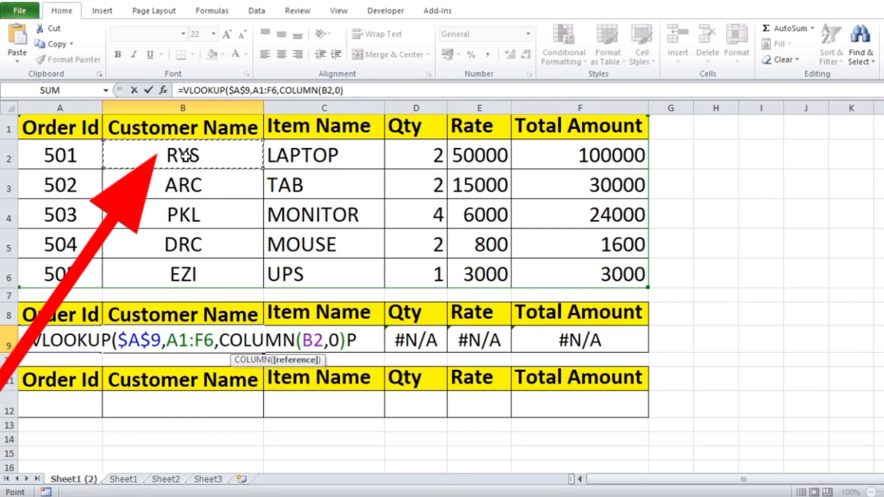
text())
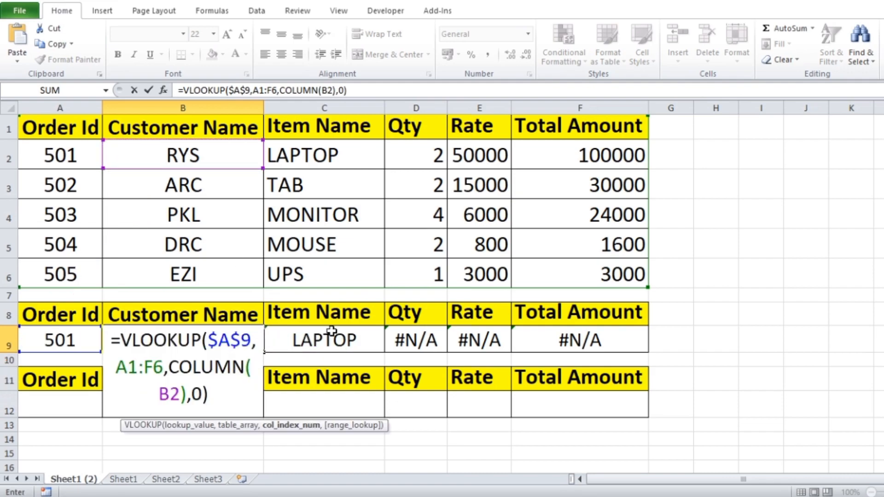
key(Return)
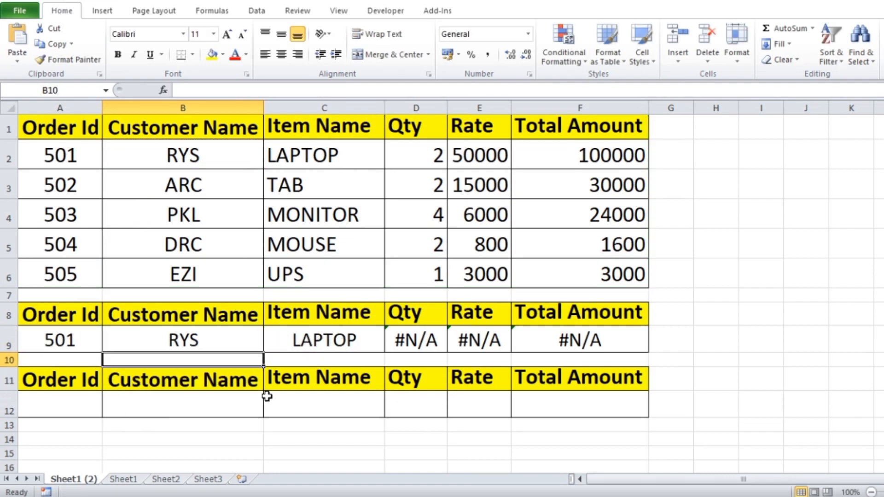
click(203, 343)
drag(269, 355, 608, 345)
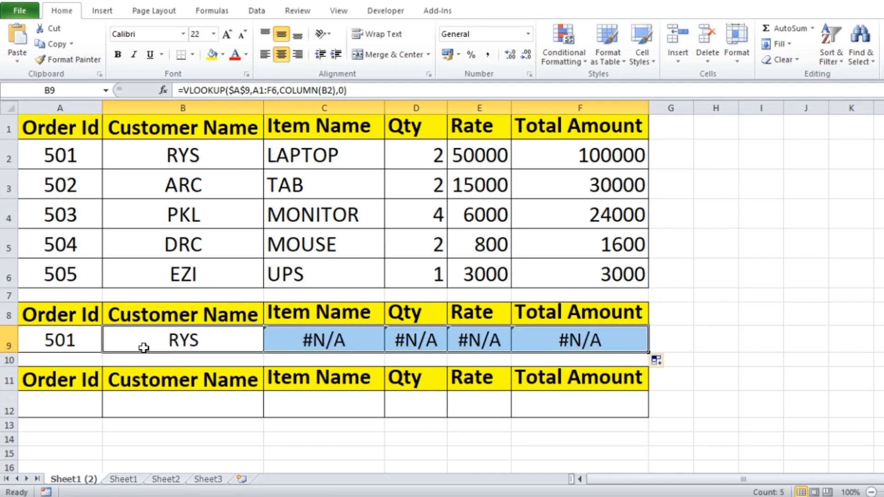
Step: Make the table array in B9's formula absolute as $A$1:$F$6 and refill the formula across to F9
double_click(205, 341)
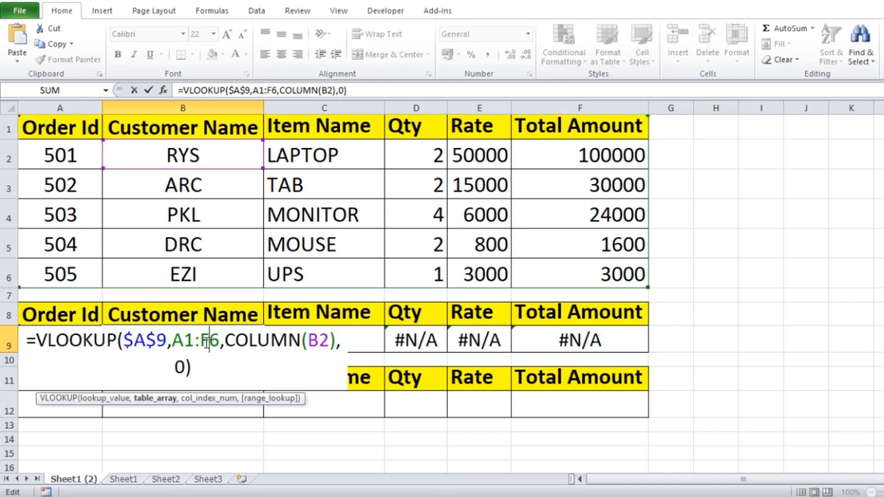
drag(174, 341, 221, 342)
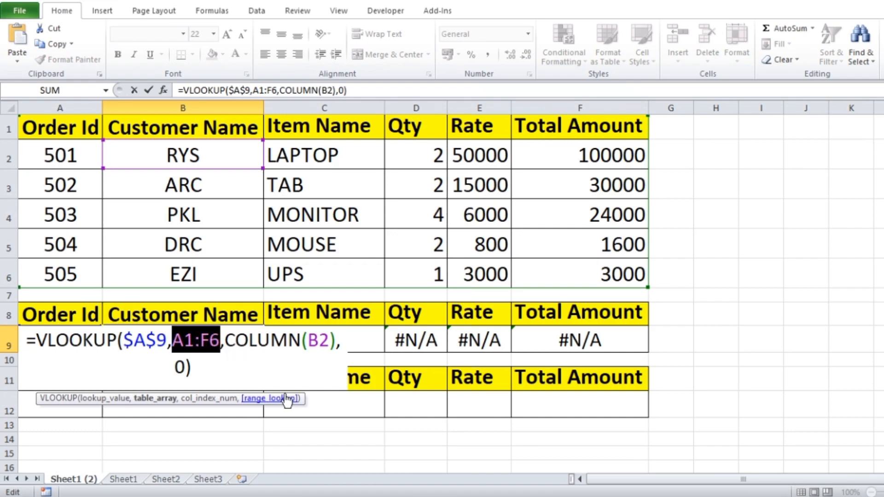
key(F4)
key(Return)
click(241, 338)
drag(264, 353, 623, 338)
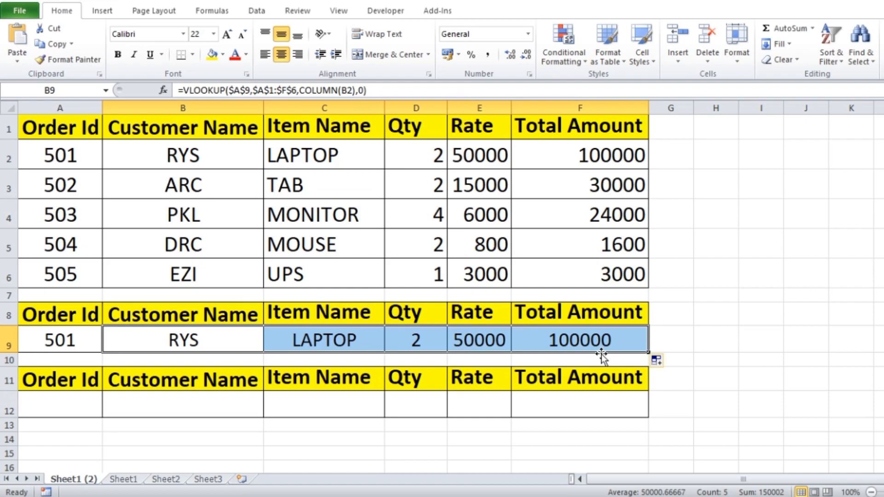
Step: Enter the last listed order's ID in A9 to test the lookup row, and review the formula in B9
click(76, 340)
text(505)
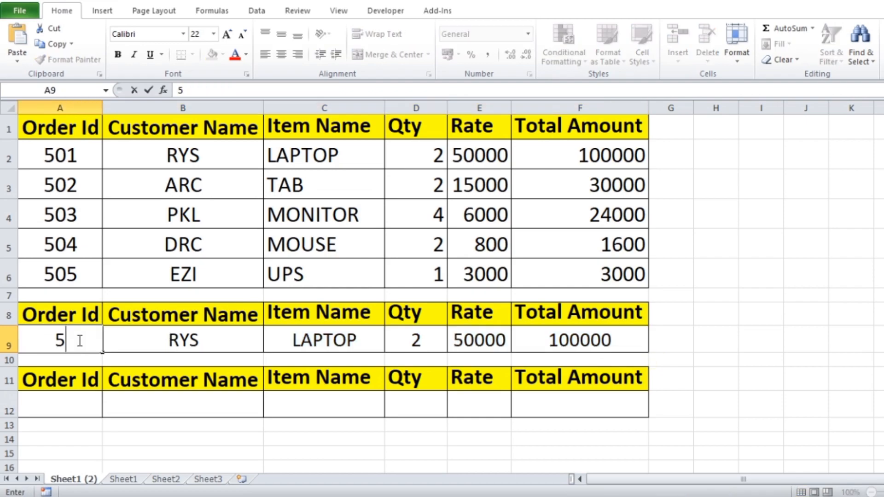
key(Tab)
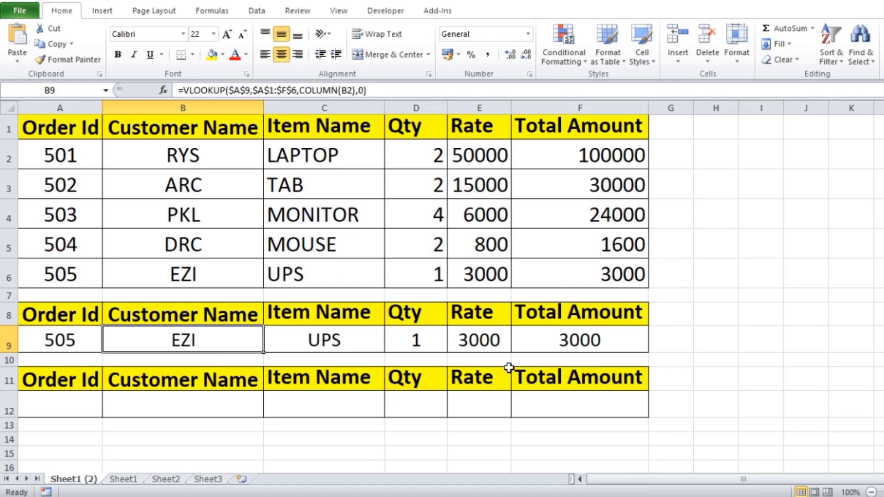
double_click(202, 344)
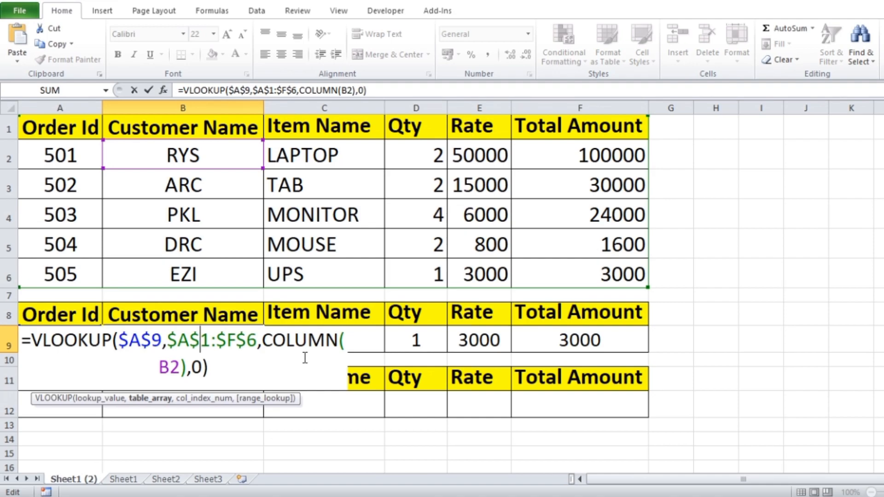
key(Return)
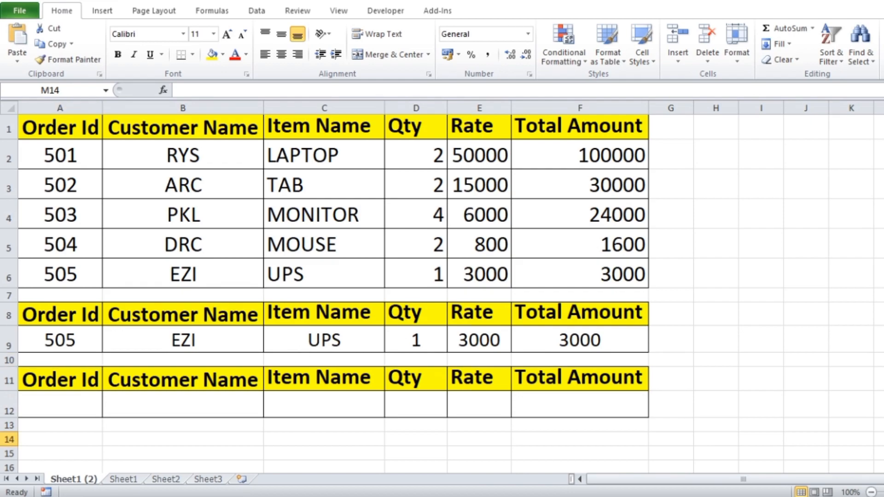
Step: Begin a VLOOKUP formula in B12 with the absolute reference $A$12 as the lookup value
click(161, 402)
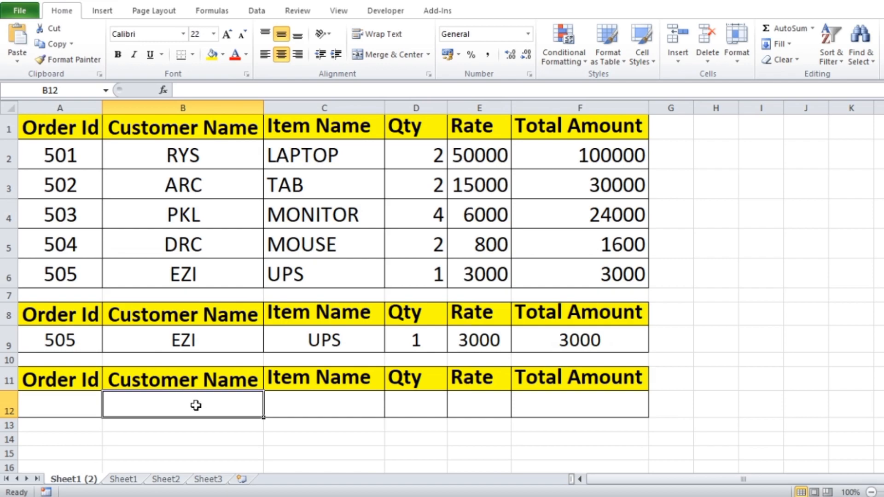
text(=VLO)
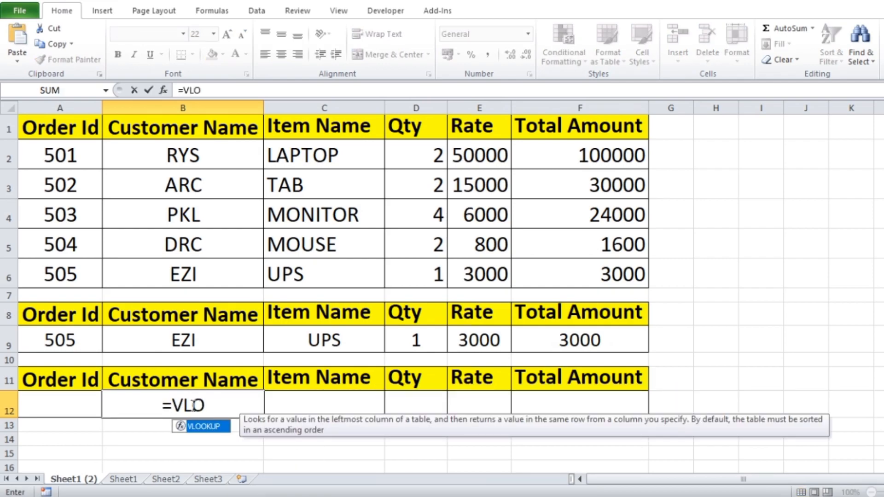
double_click(203, 428)
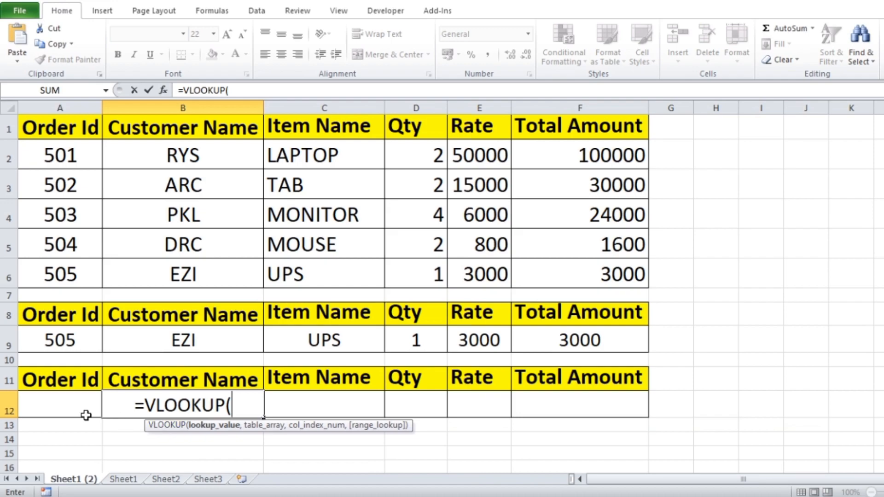
click(34, 405)
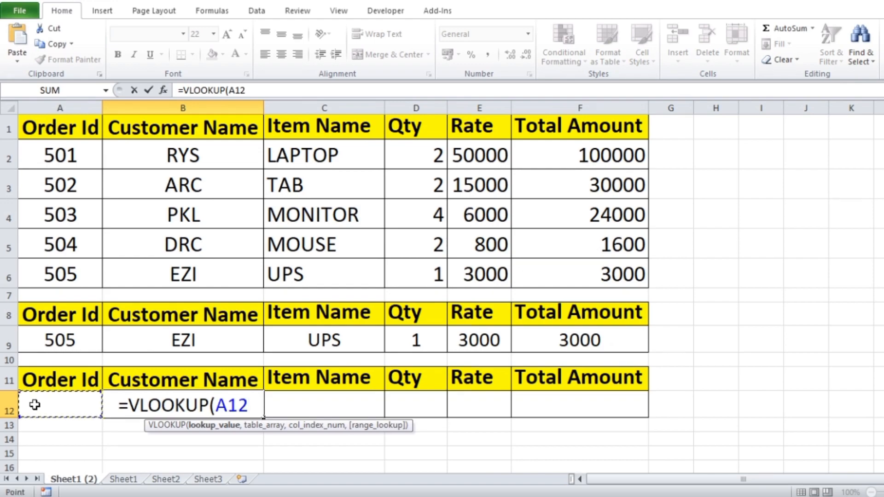
key(F4)
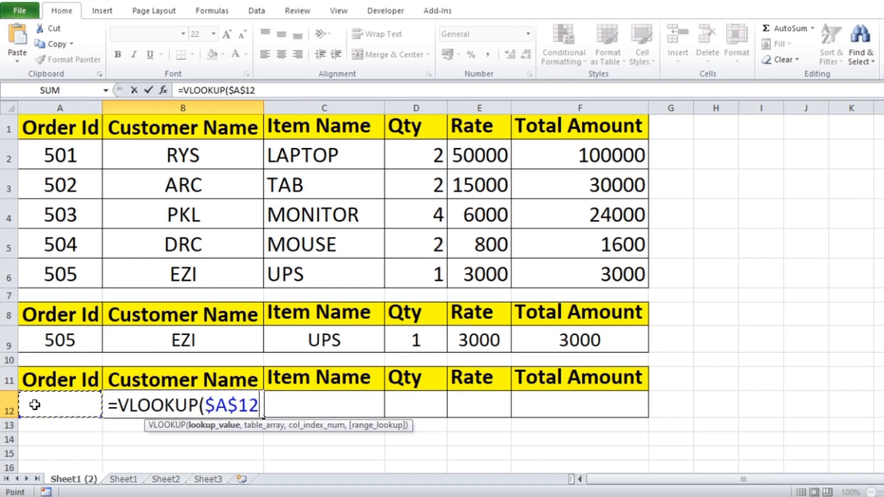
text(,)
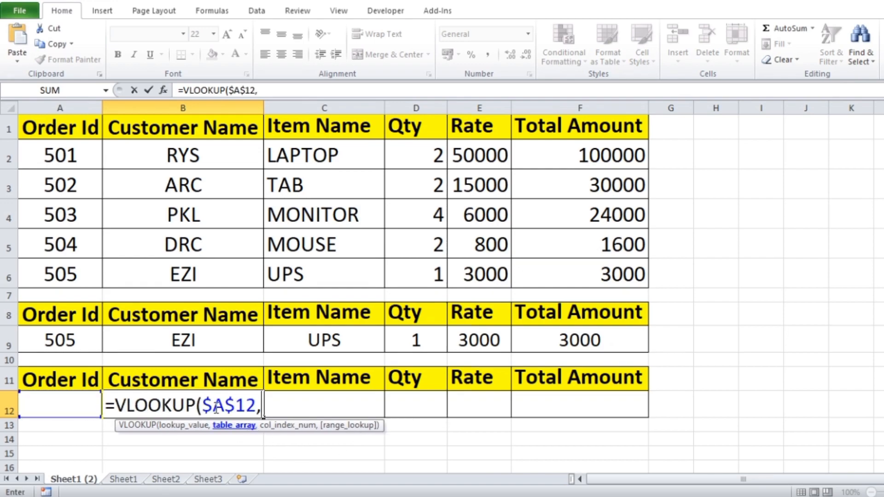
Step: Complete the B12 VLOOKUP with table array A2:F6, column index 2 and exact match 0
drag(53, 153, 562, 268)
text(,)
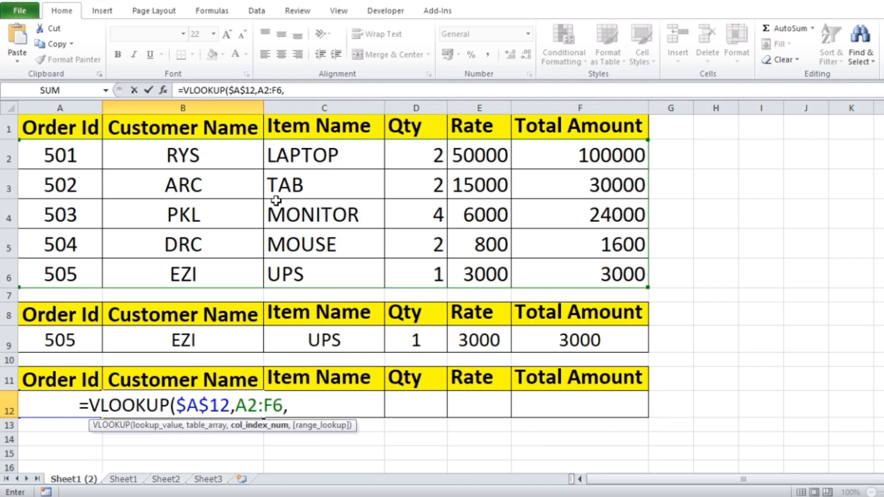
text(2)
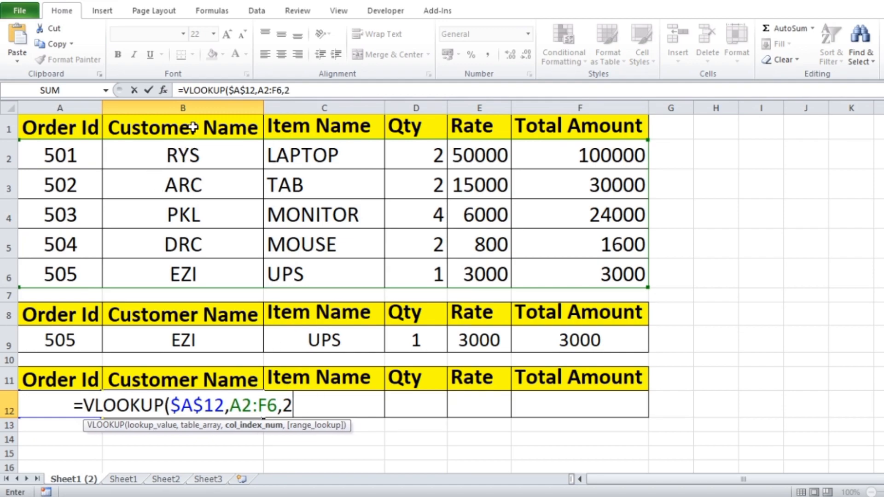
text(,)
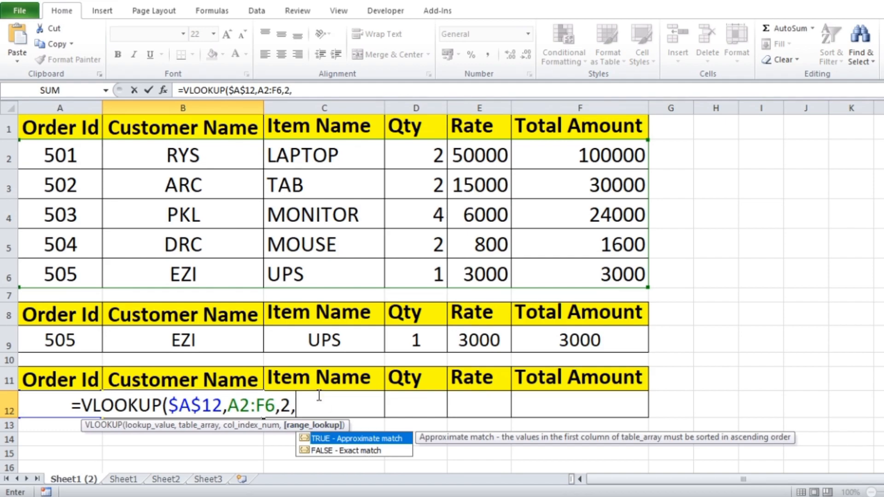
text(0))
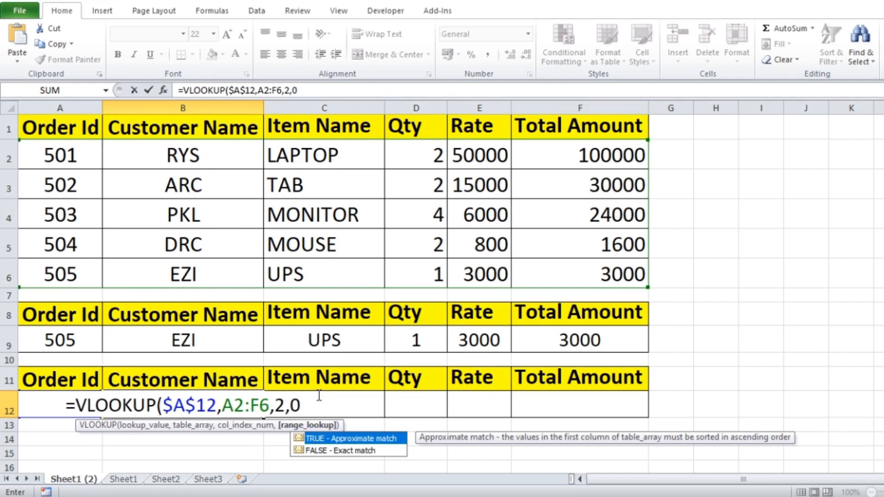
key(Return)
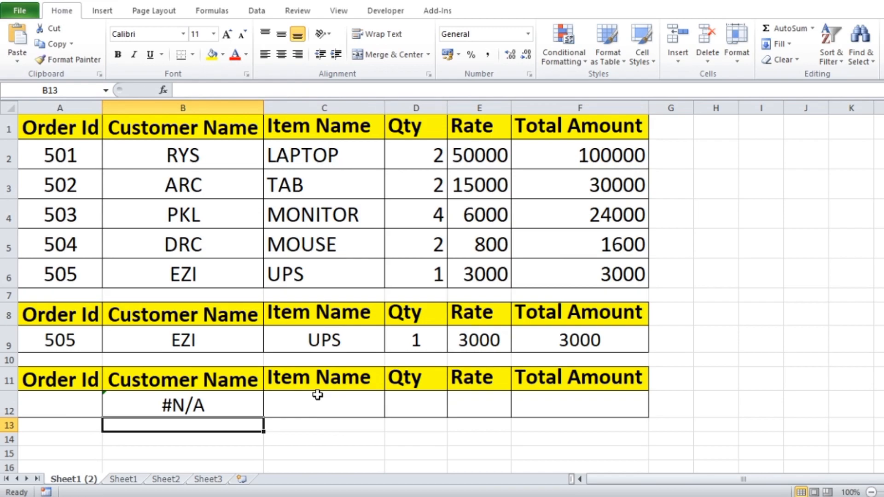
Step: Enter the first listed order's ID in A12 and fill the B12 formula across to F12
click(189, 412)
click(74, 398)
text(501)
key(Tab)
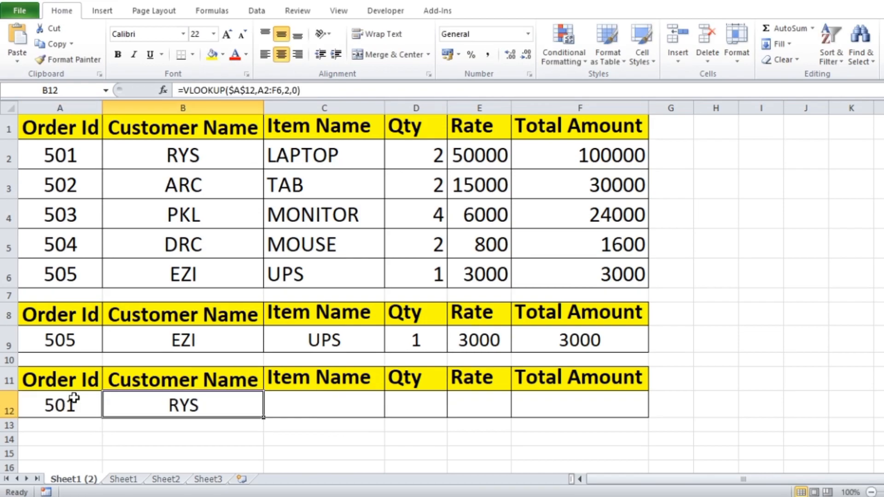
drag(263, 418, 601, 405)
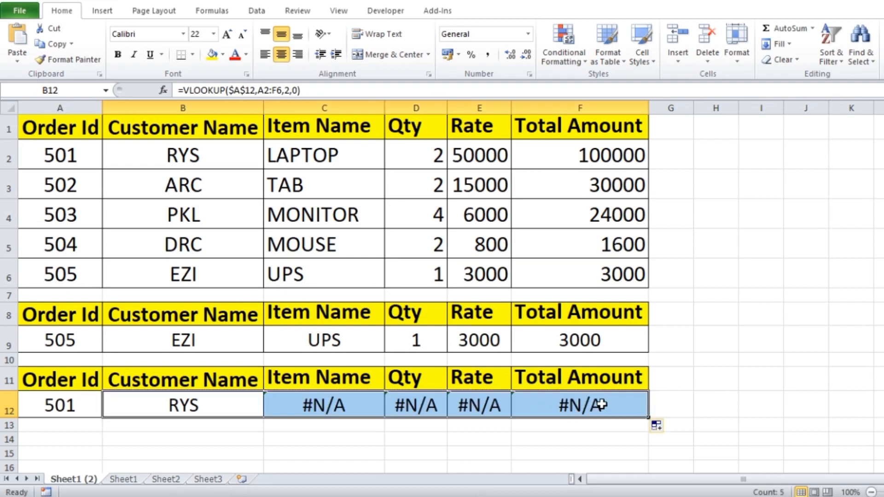
Step: Replace the column index in the B12 VLOOKUP formula with COLUMN()
double_click(223, 409)
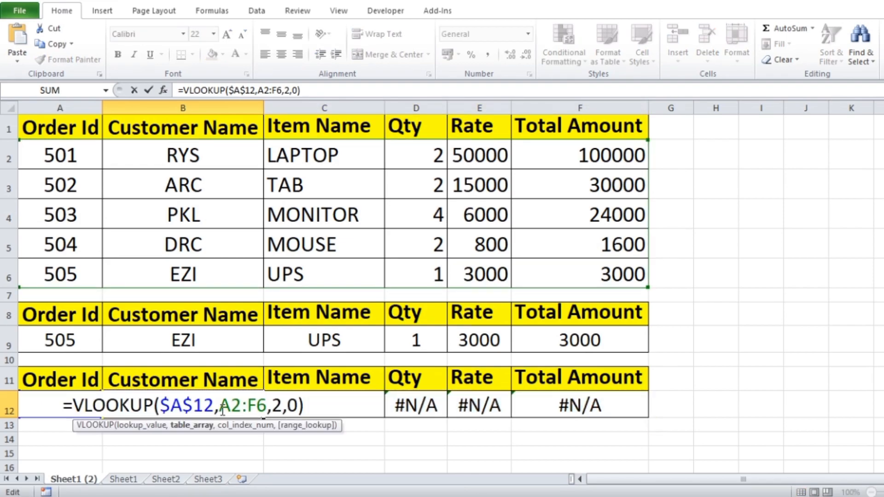
click(283, 409)
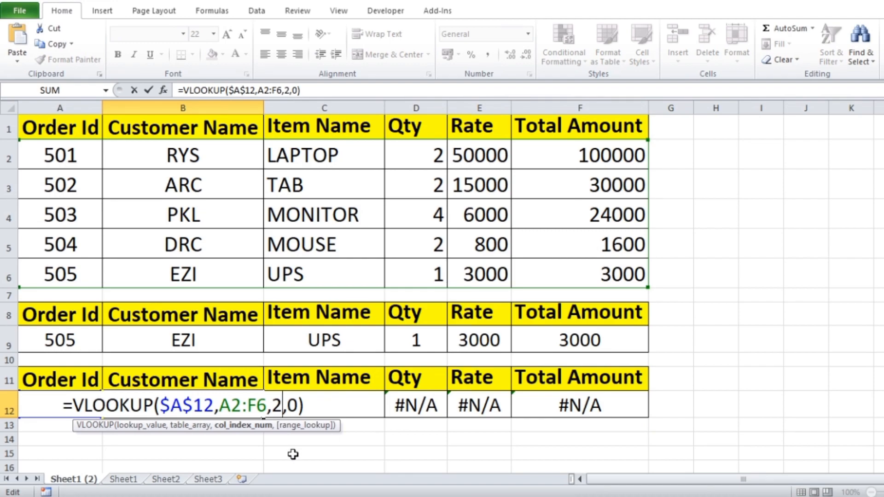
key(BackSpace)
text(COLUM)
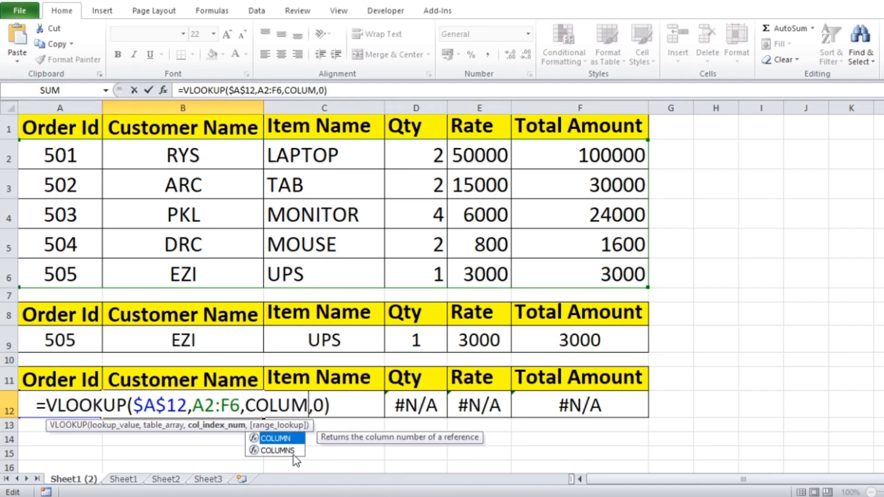
text(N)
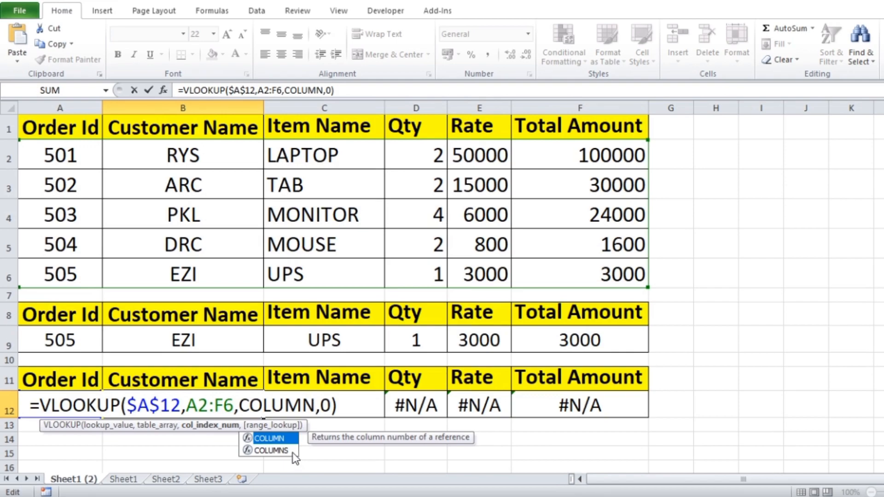
double_click(289, 438)
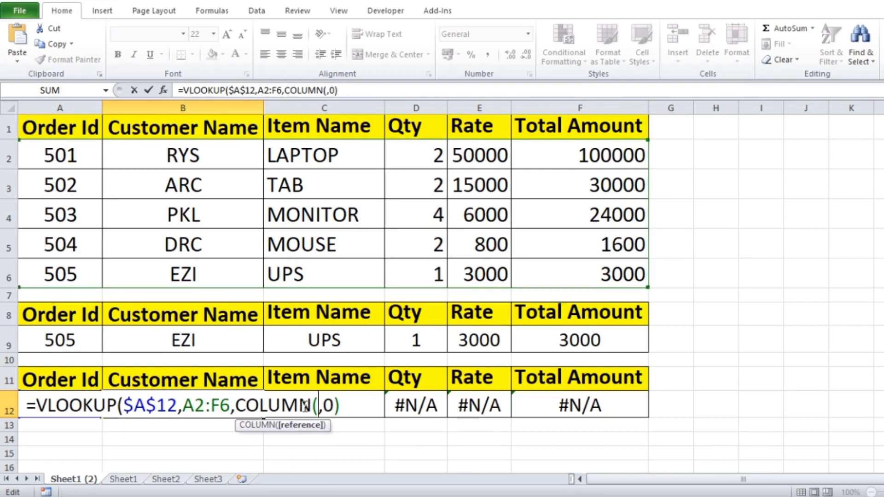
text())
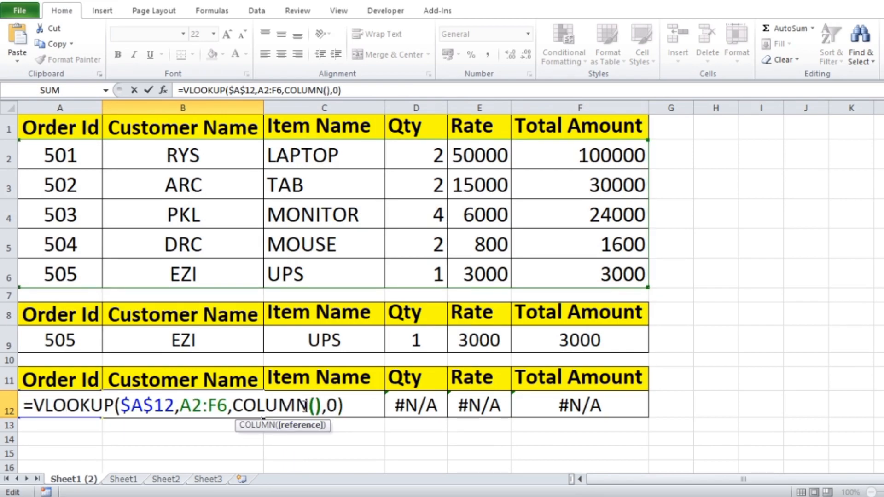
scroll(236, 377, down, 2)
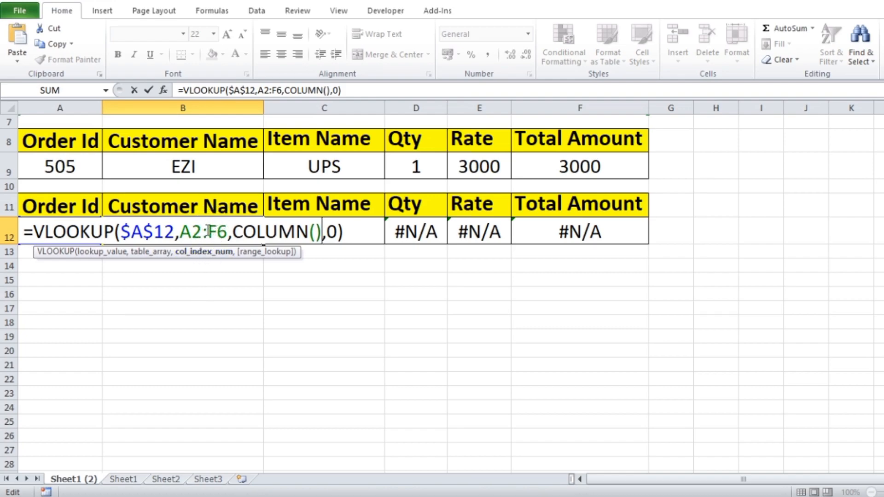
key(Return)
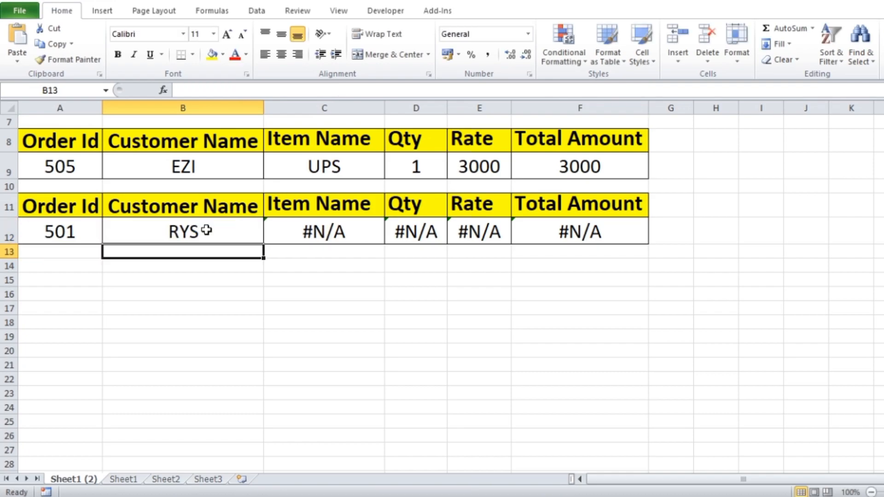
Step: Enter the formula =COLUMN() in B14 to test which column number it returns
click(182, 273)
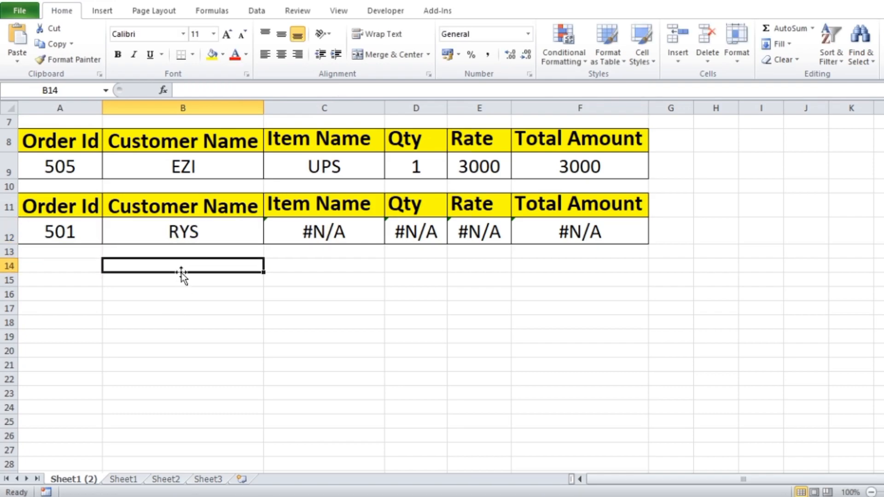
text(=CO)
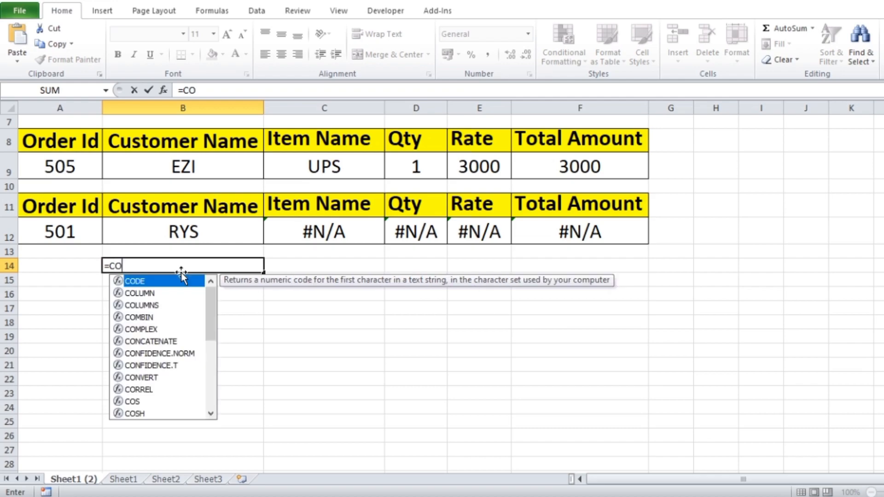
text(LUM)
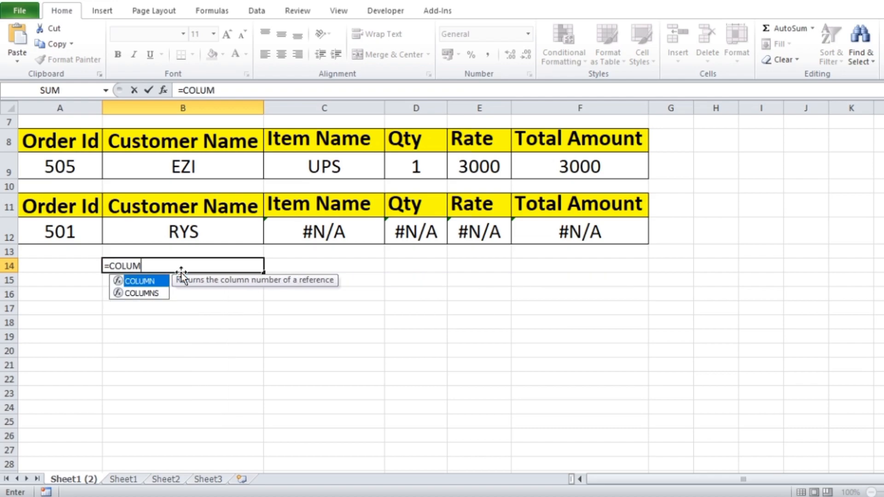
double_click(157, 281)
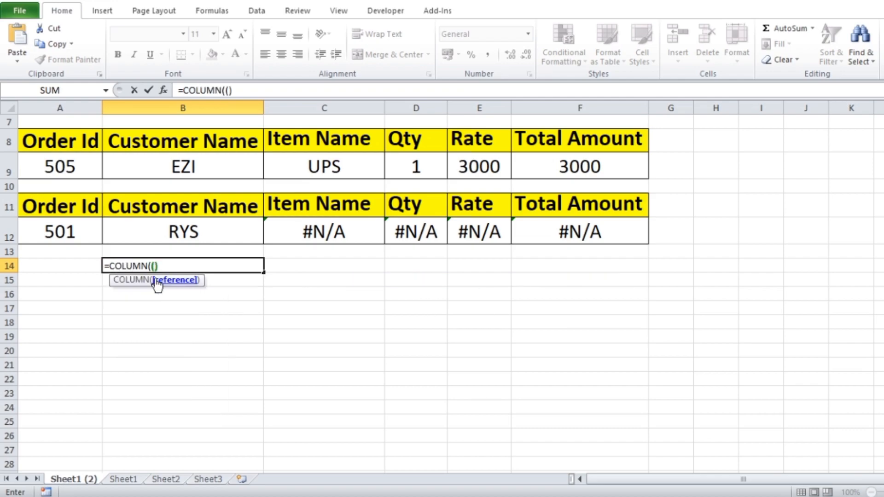
key(BackSpace)
key(BackSpace)
key(Return)
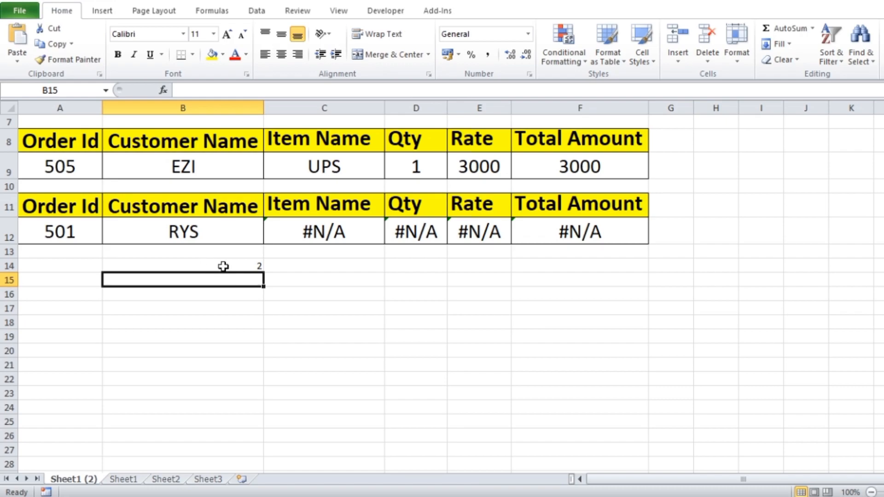
Step: Change the column index in the B12 formula to COLUMN()-0 and fill the formula across to F12
scroll(230, 287, up, 2)
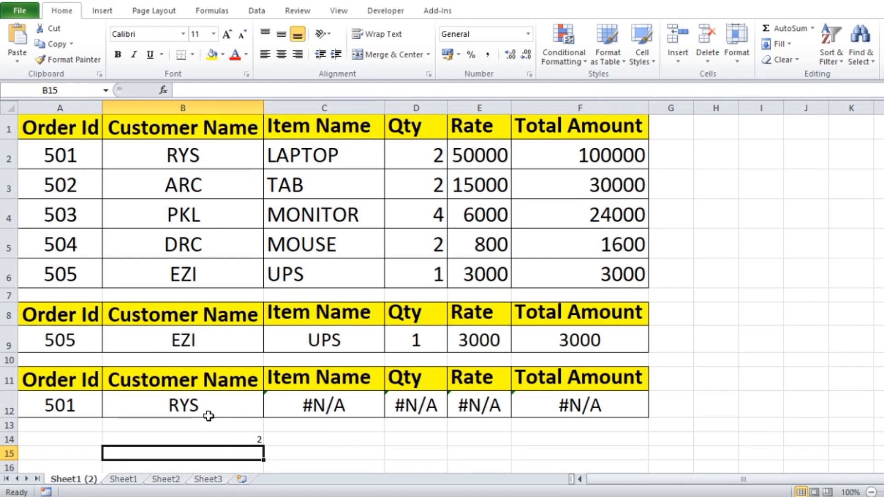
scroll(205, 379, down, 1)
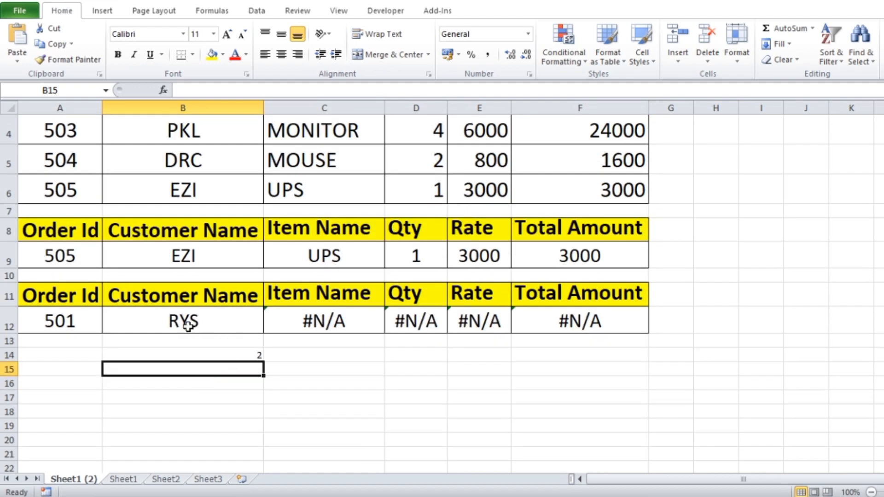
double_click(205, 323)
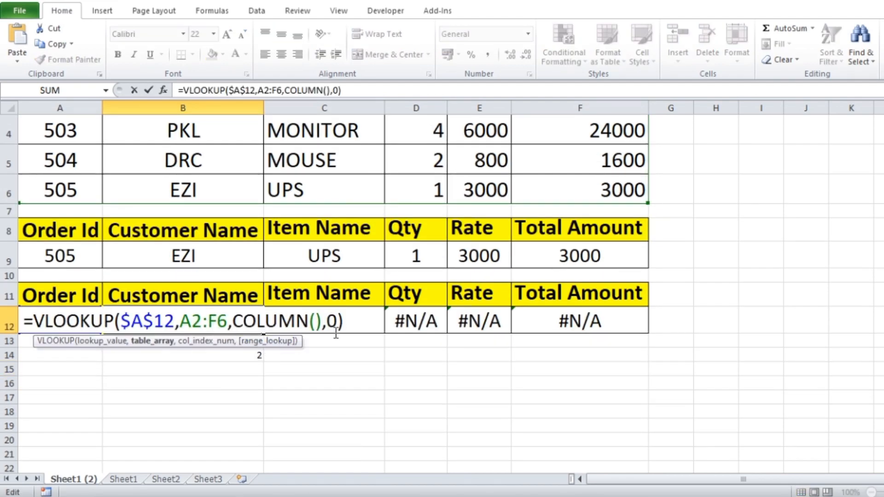
click(315, 322)
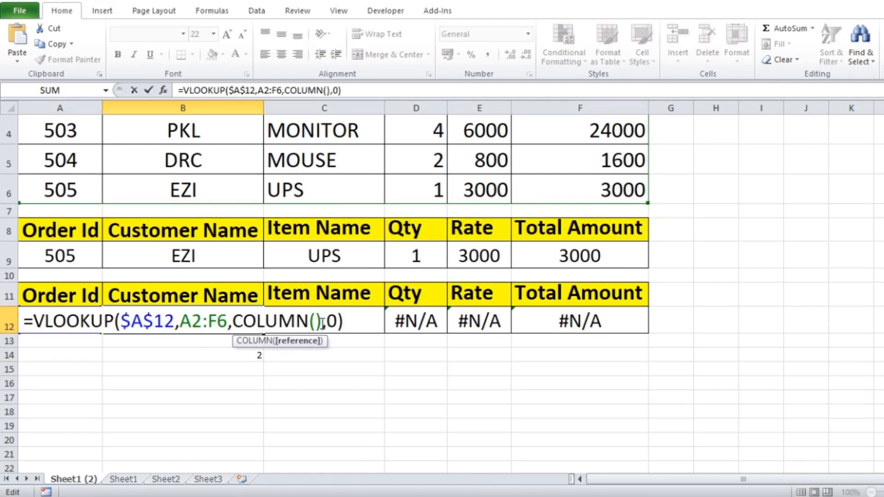
click(320, 323)
text(-)
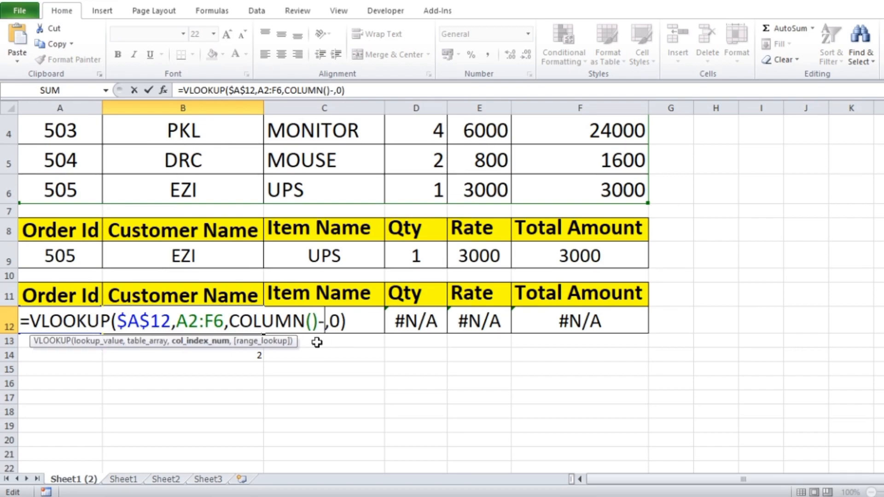
text(0)
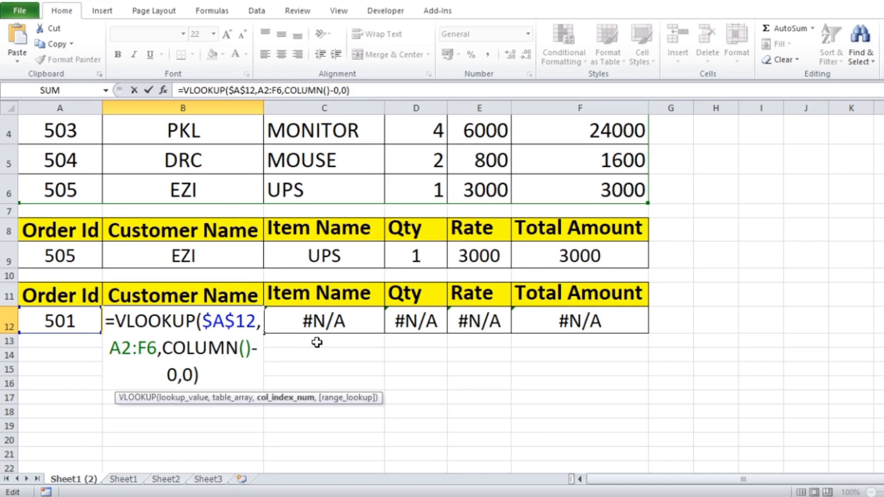
key(Return)
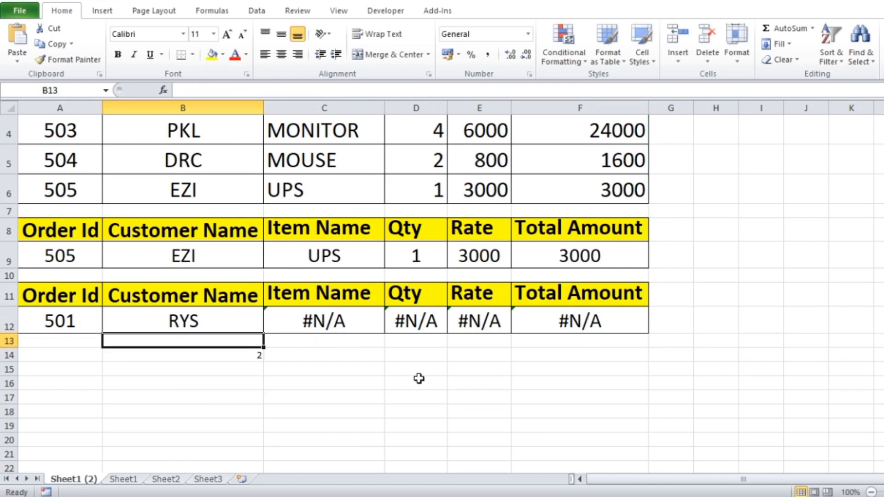
click(192, 319)
drag(263, 333, 615, 319)
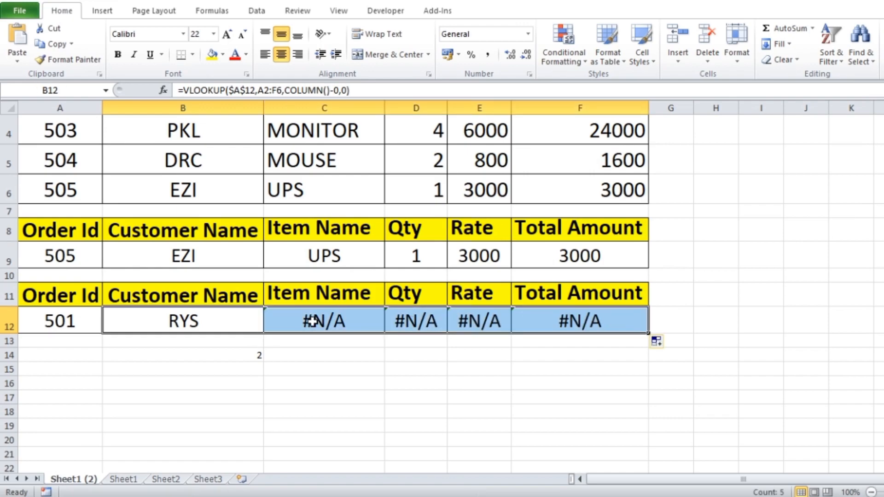
Step: Make the B12 formula's table array absolute as $A$2:$F$6 and refill the formula across to F12
double_click(210, 323)
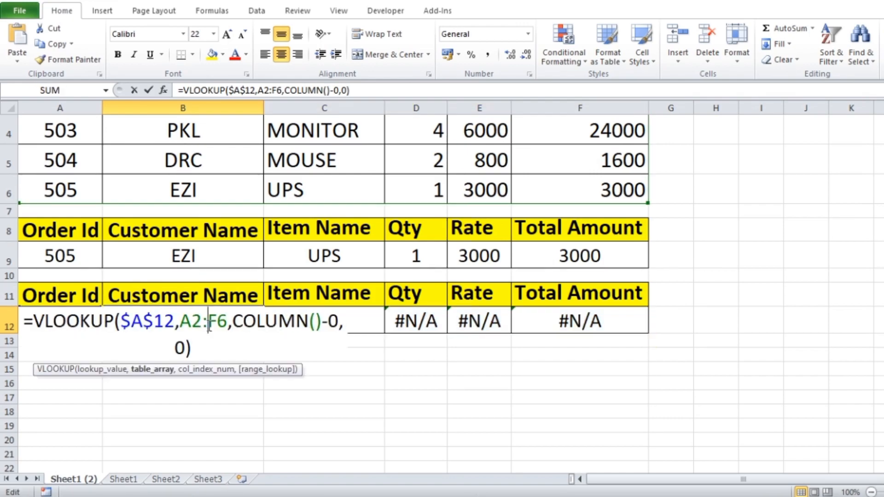
drag(180, 322, 228, 322)
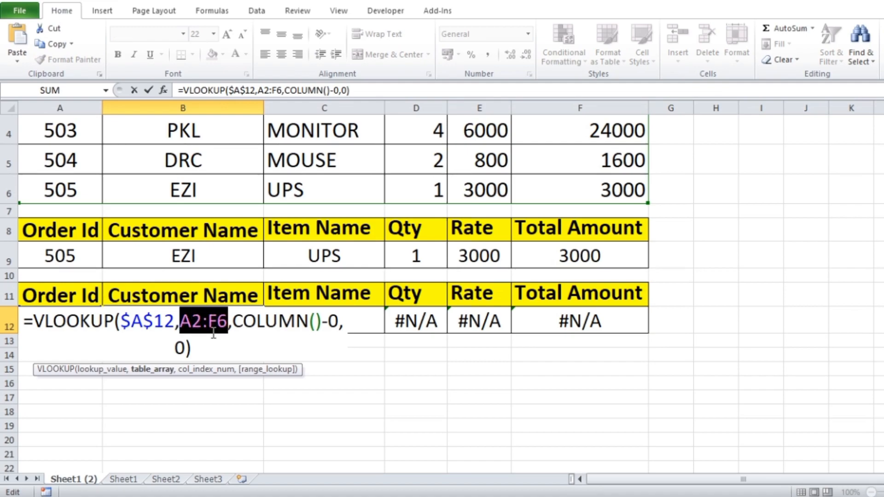
key(F4)
key(Return)
click(193, 313)
drag(264, 333, 612, 325)
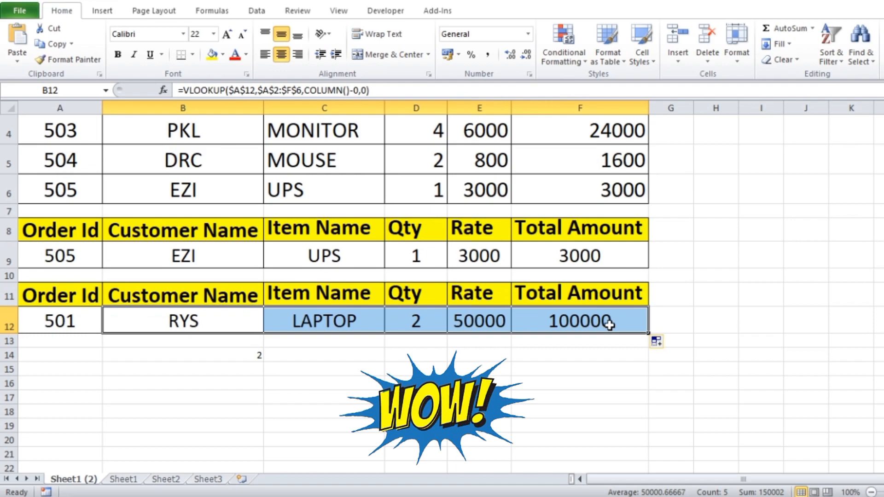
Step: Enter the fourth listed order's ID in A12 to test the lookup row
scroll(200, 418, up, 1)
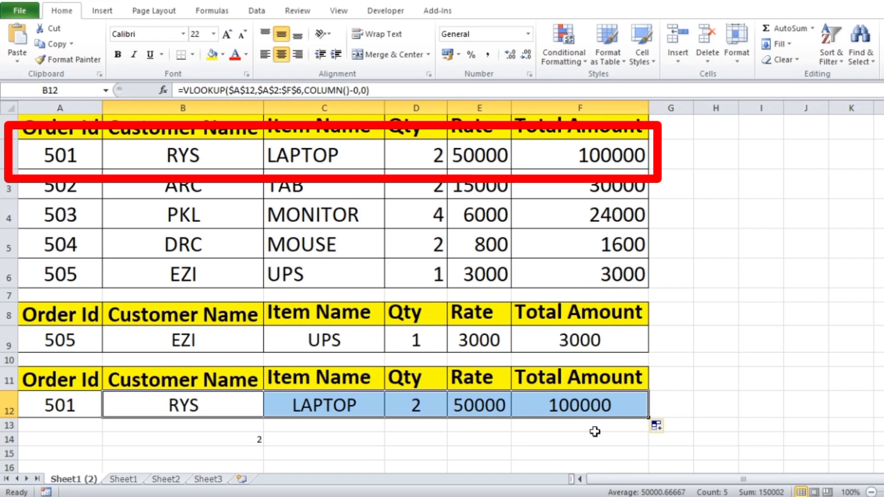
click(56, 405)
text(504)
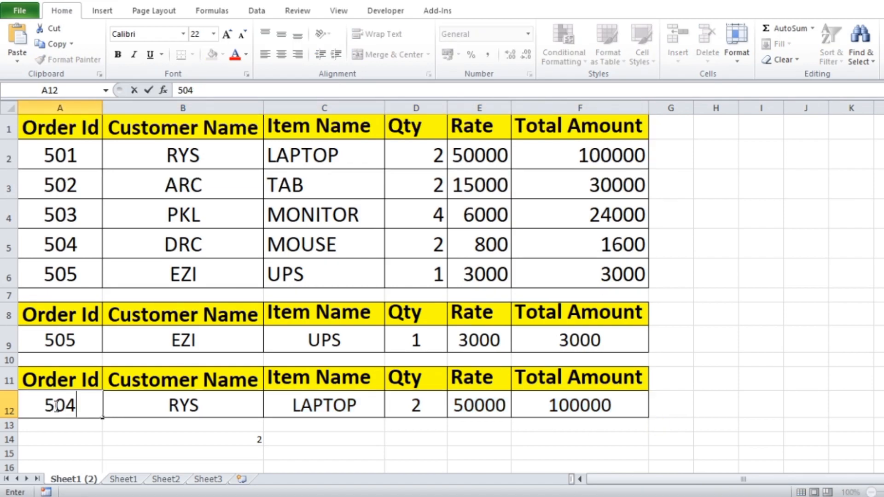
key(Return)
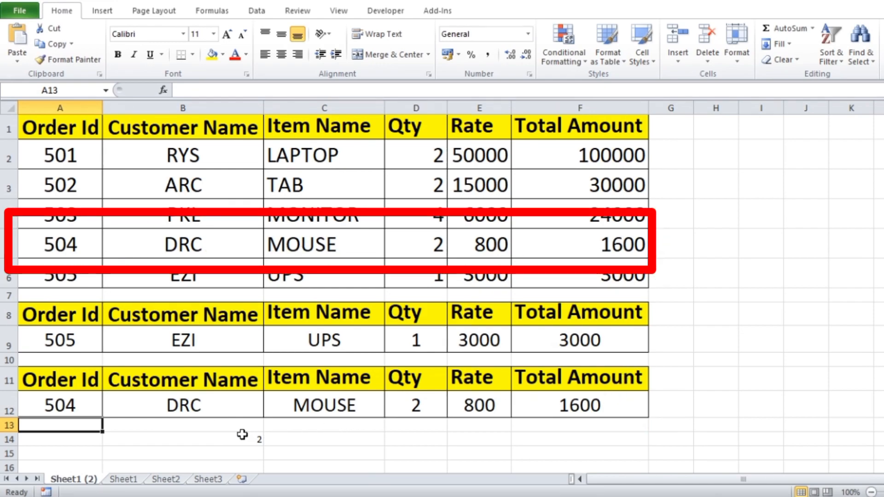
Step: Copy the Order Id and Customer Name headers with their values from A11:B12
scroll(491, 315, down, 1)
drag(73, 300, 158, 306)
key(ctrl+c)
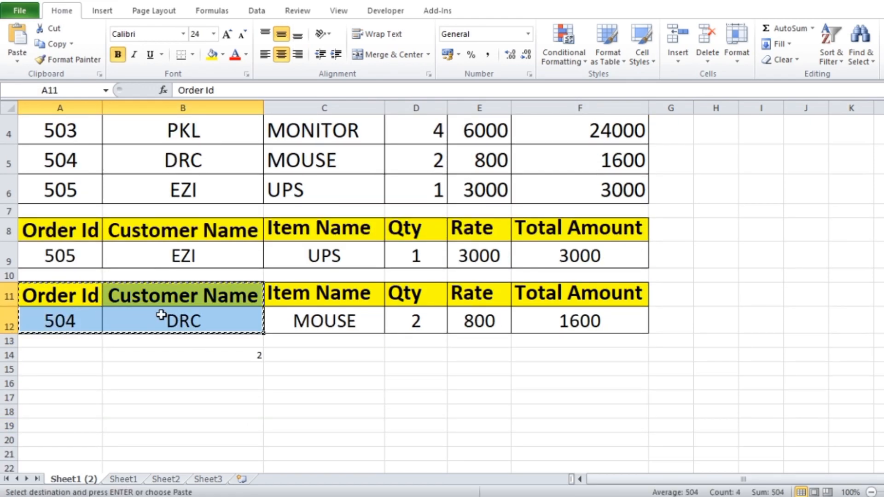
scroll(735, 303, up, 1)
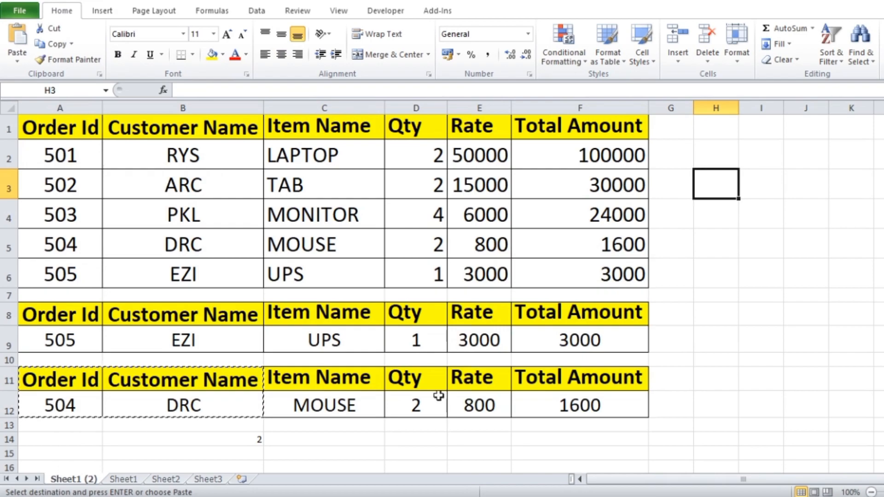
scroll(666, 326, down, 2)
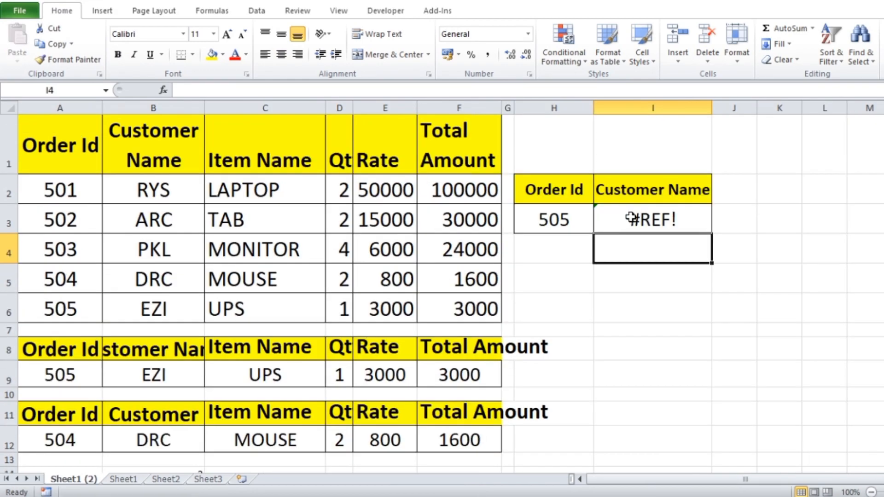
Step: Replace the I3 formula with a new VLOOKUP using $H$3 as the lookup value and $A$2:$F$6 as the table array
click(631, 218)
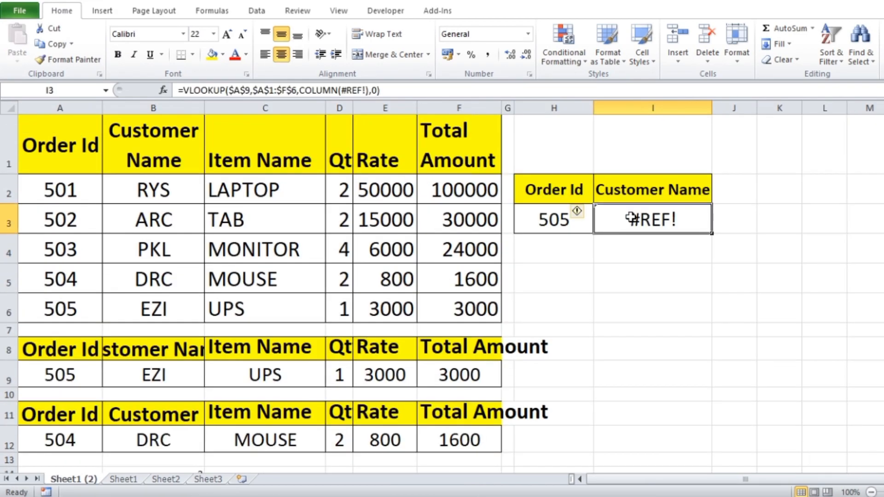
key(Delete)
text(=VLO)
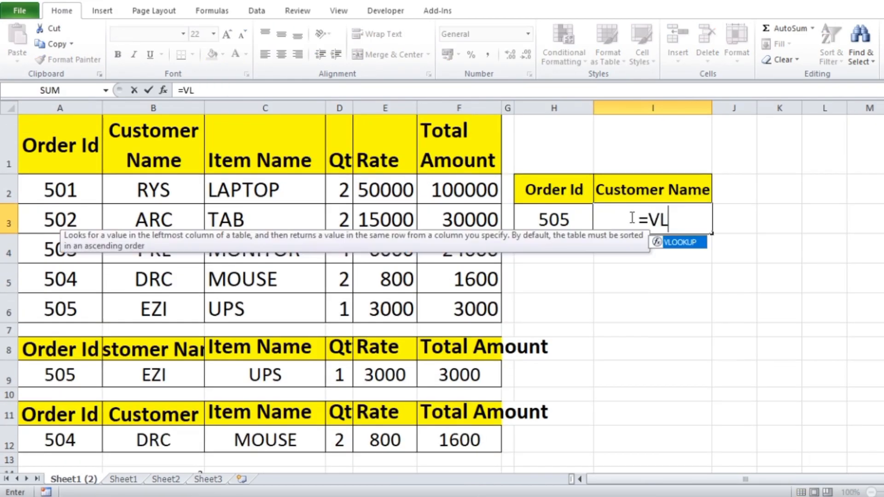
double_click(681, 243)
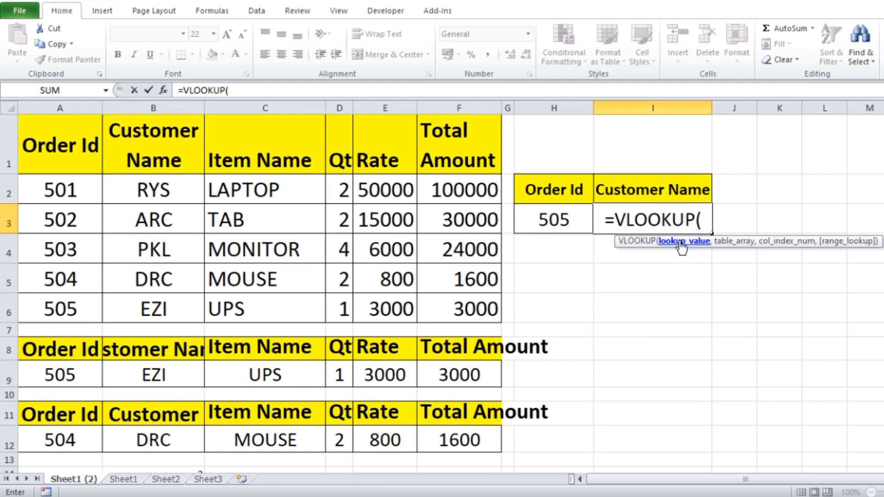
click(556, 221)
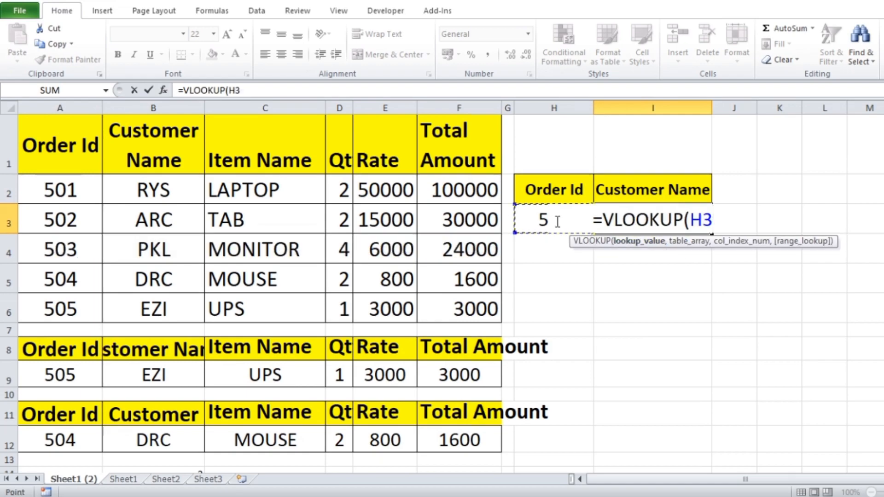
key(F4)
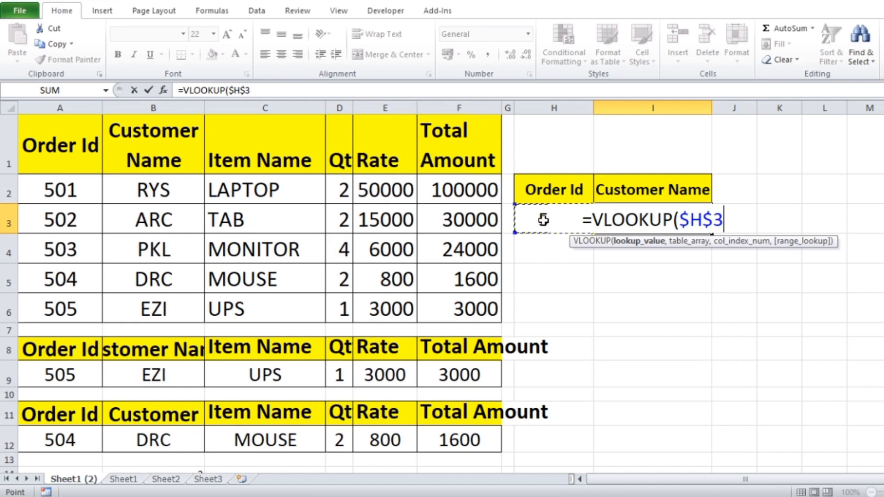
text(,)
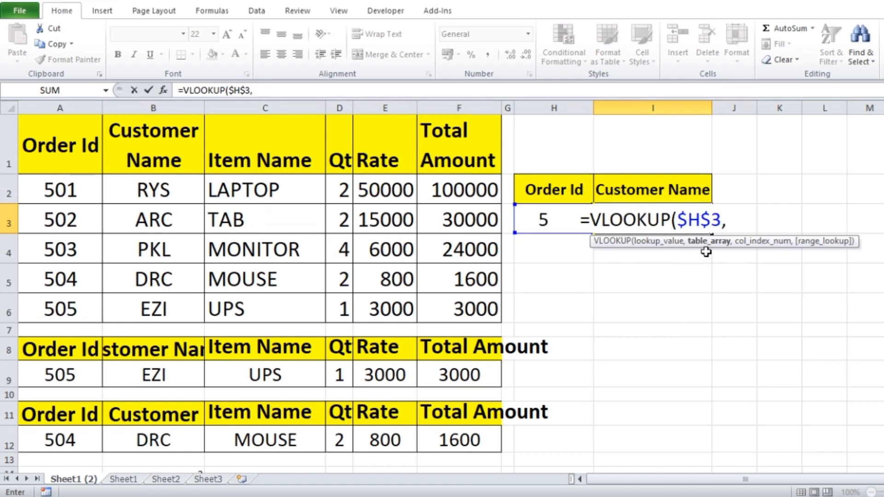
drag(50, 190, 454, 307)
key(F4)
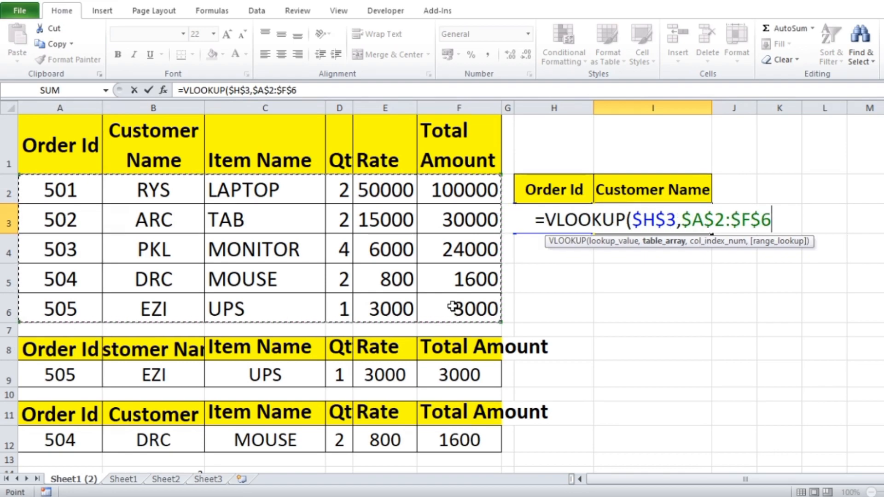
text(,)
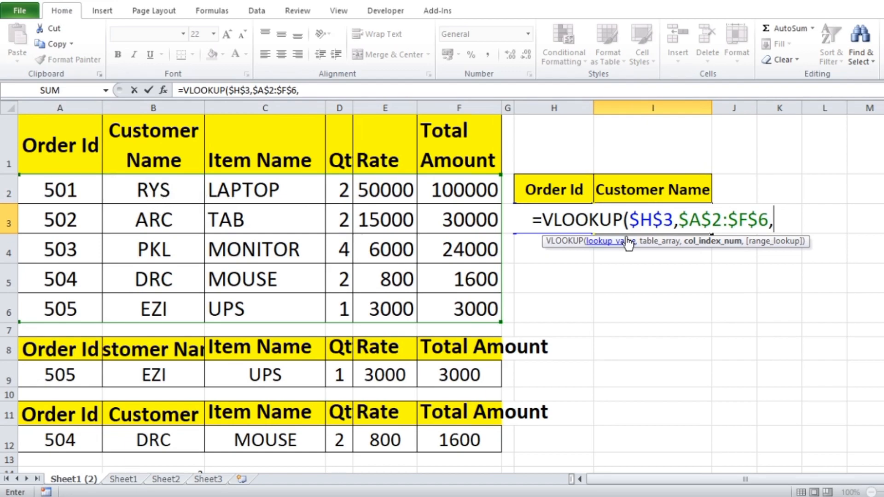
Step: Use COLUMN() as the column index of the I3 lookup and enter the formula, accepting the proposed correction
text(COL)
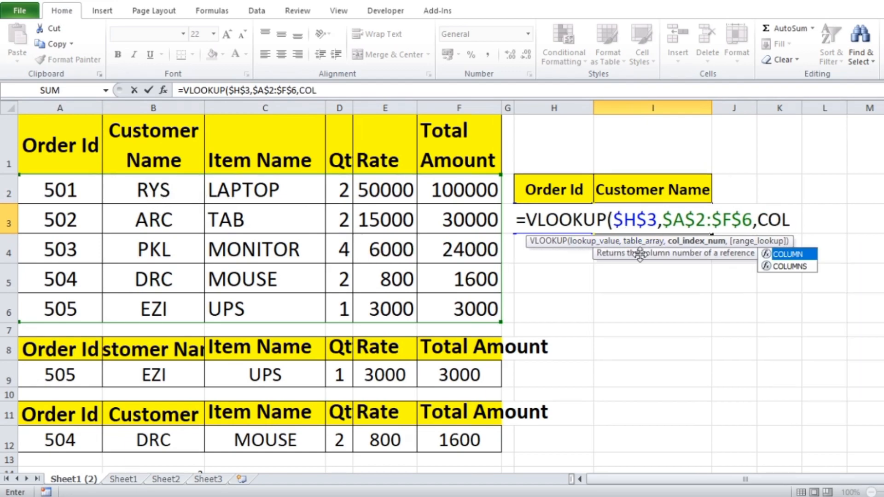
double_click(795, 256)
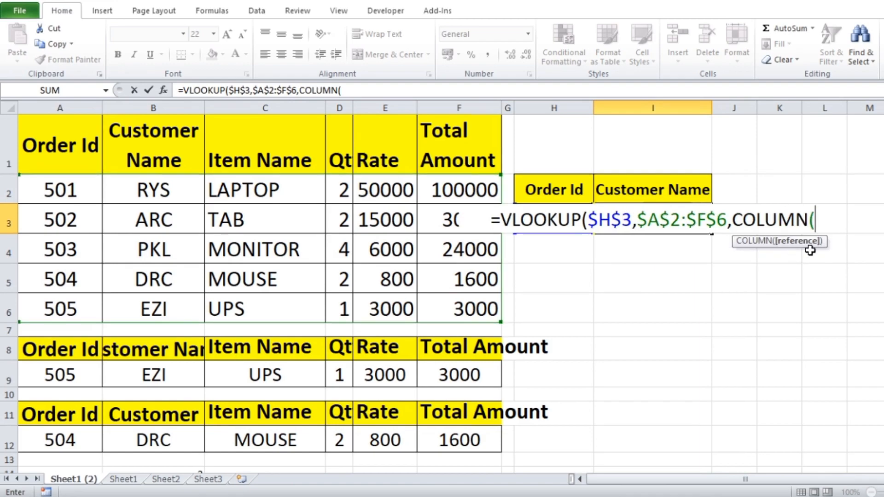
text())
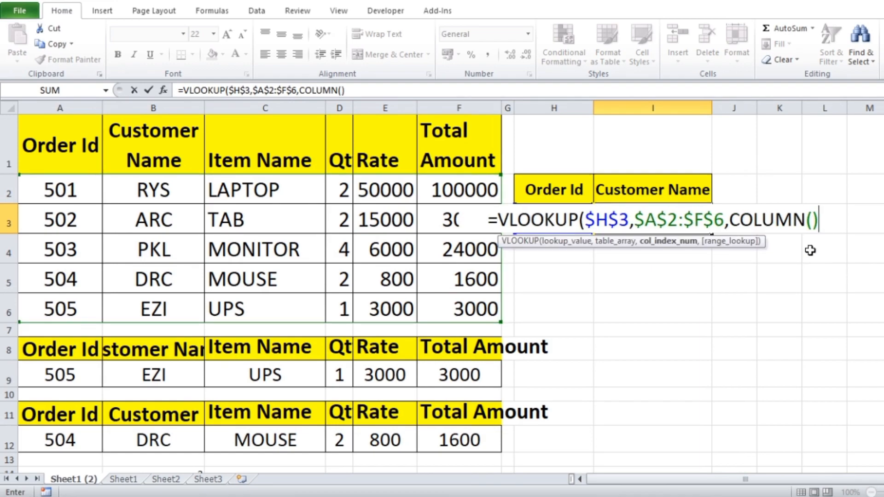
text(-)
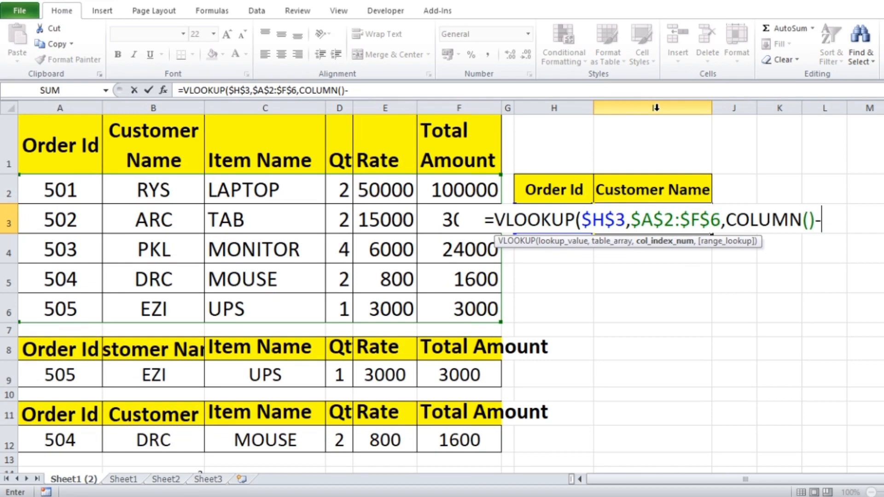
key(Return)
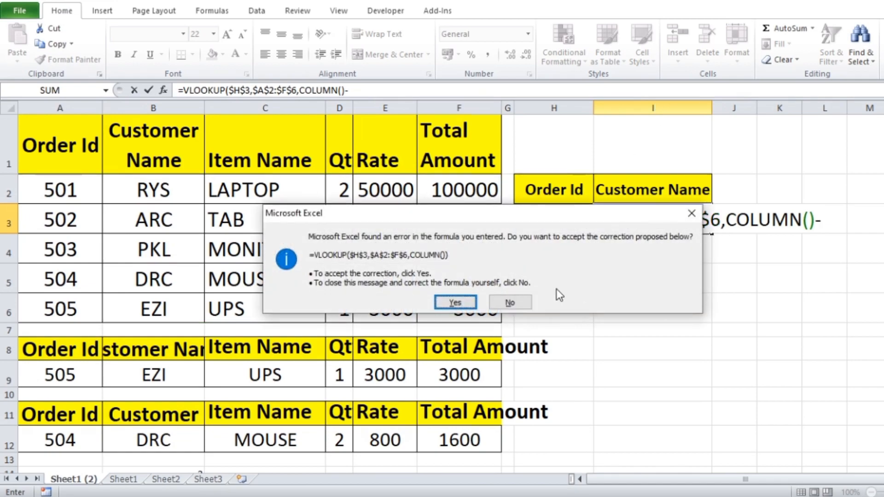
click(455, 302)
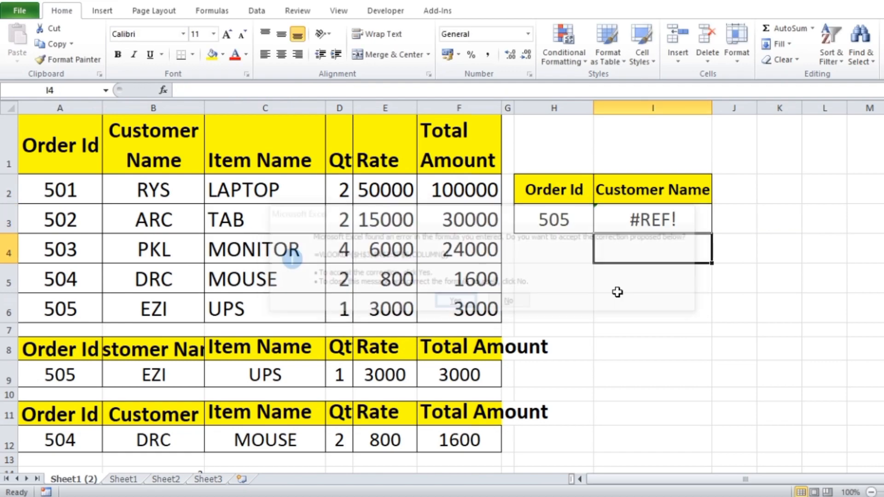
Step: Enter =COLUMN() in I5 and enlarge its text to font size 22
click(642, 279)
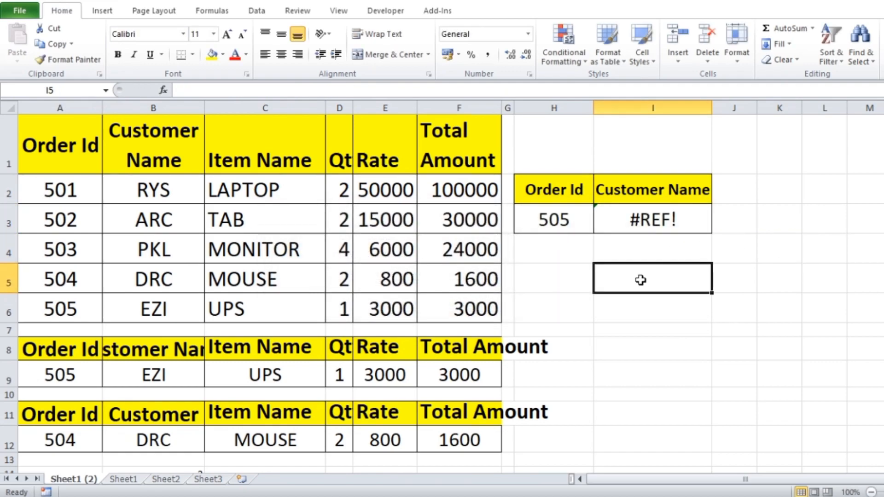
text(=COLUMN)
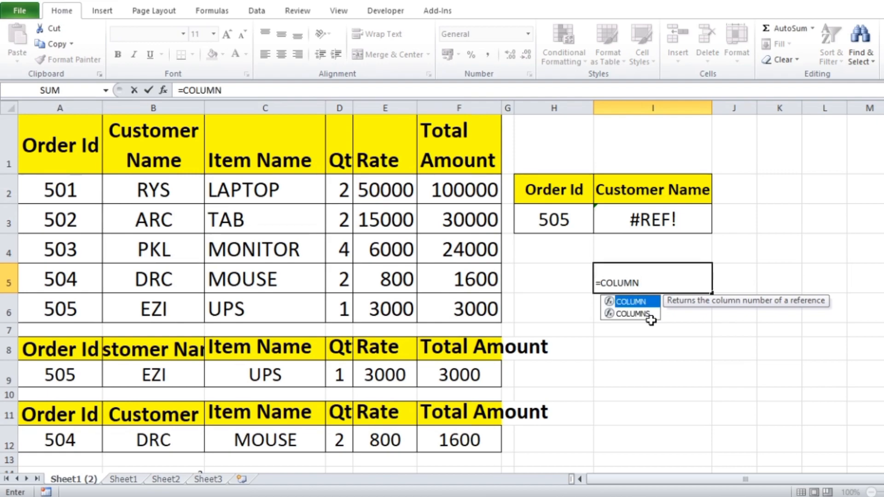
text(()
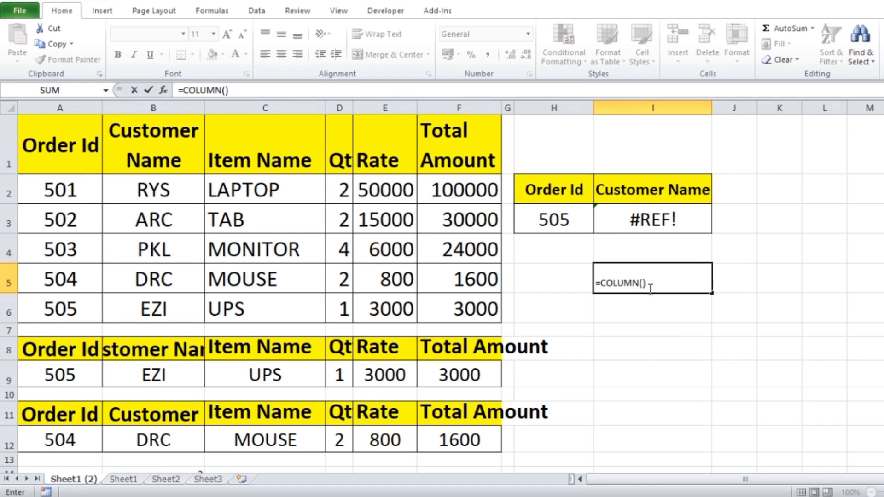
key(ctrl+Return)
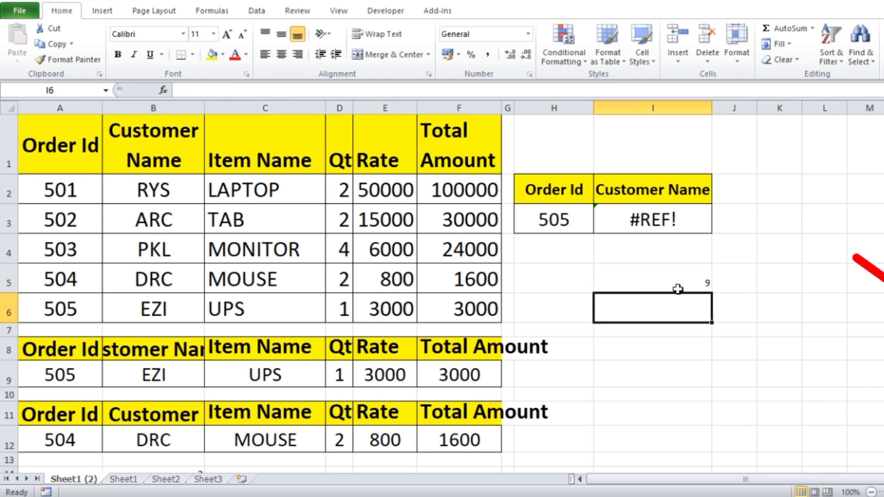
click(225, 37)
click(225, 36)
click(225, 37)
click(225, 36)
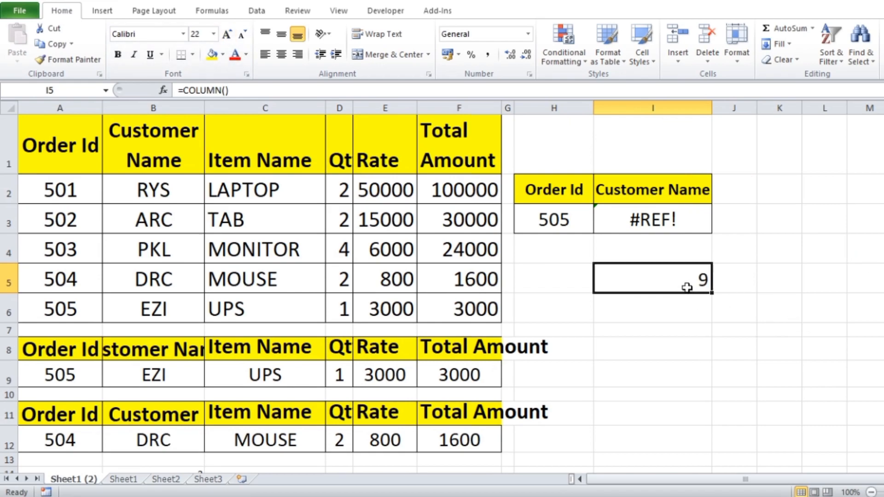
Step: Change the column index in the I3 formula to COLUMN()-7 and add 0 as the range lookup for an exact match
double_click(650, 220)
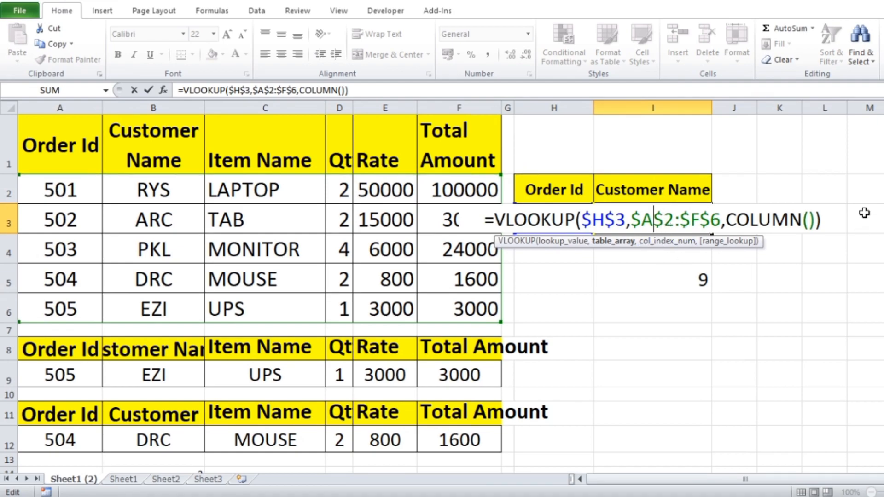
click(818, 220)
text(-)
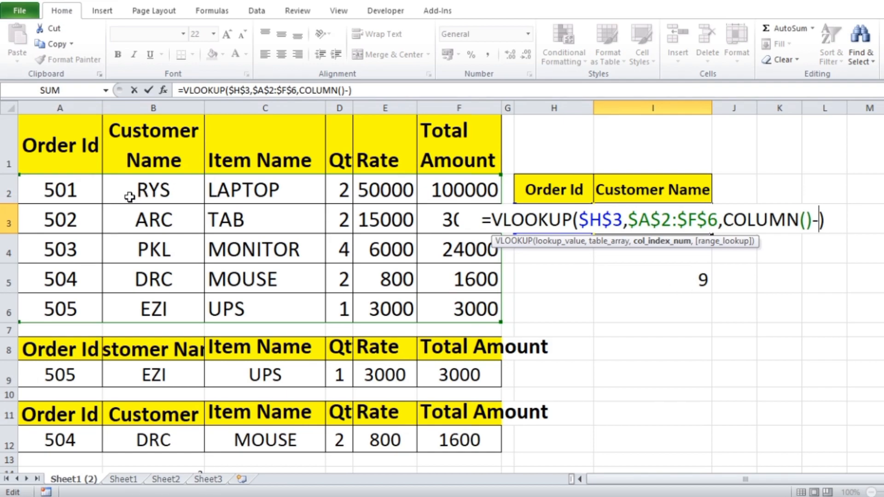
text(7)
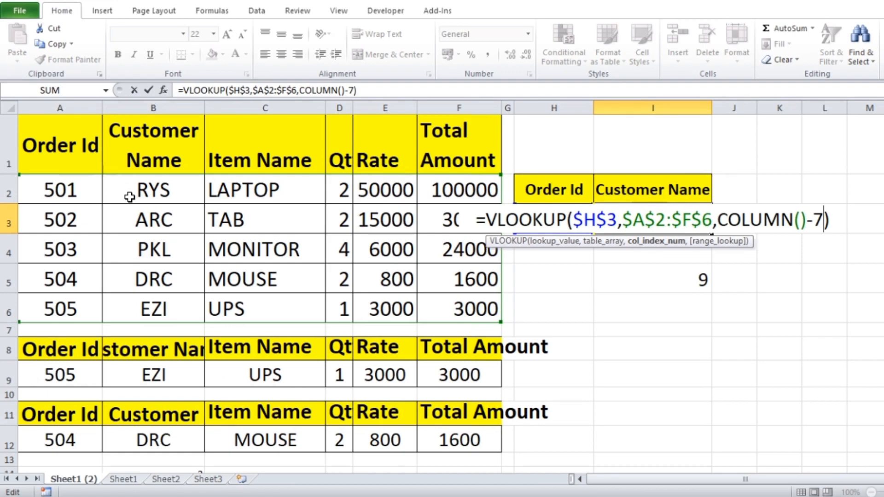
text(,)
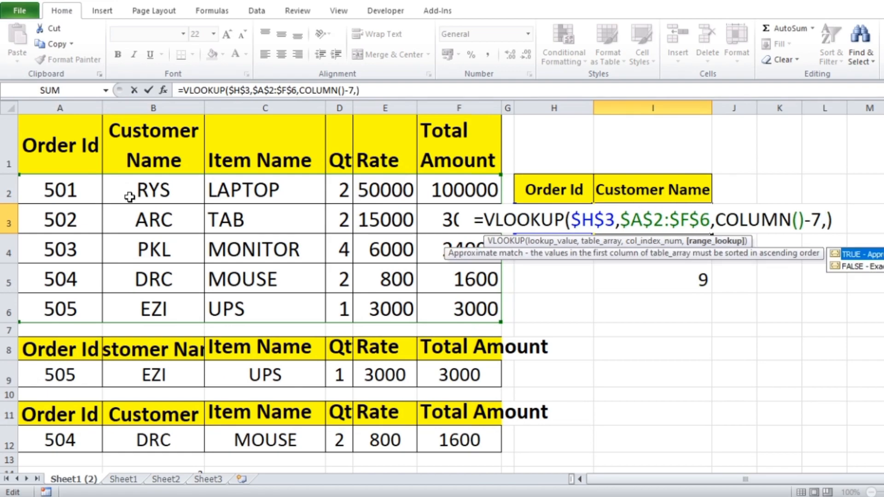
text(0)
key(Return)
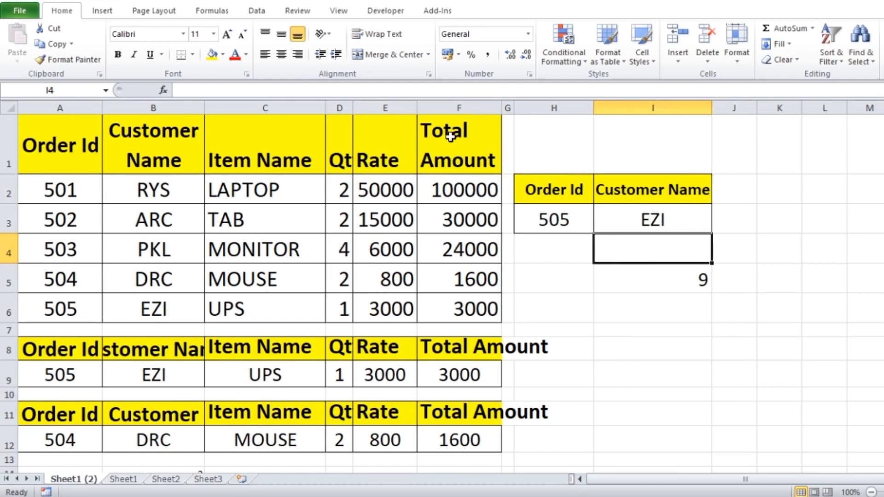
Step: Change the column index in the I3 formula to COLUMN()-3 and compare the result with the Total Amount in F6
click(654, 221)
double_click(654, 220)
click(816, 220)
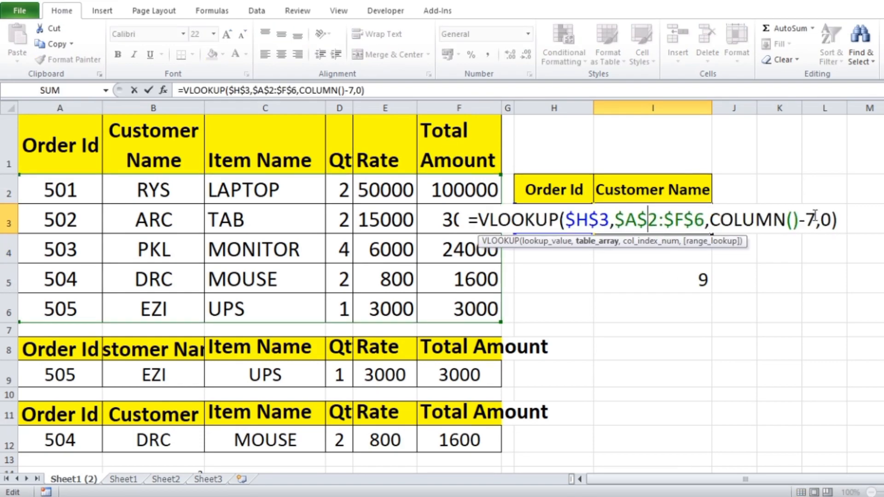
key(BackSpace)
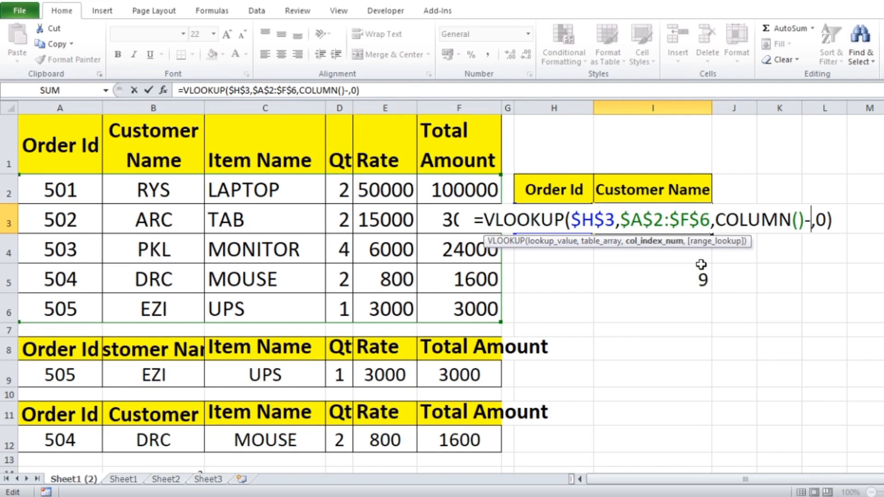
text(3)
key(Return)
key(Down)
key(Down)
key(Down)
key(Down)
key(Down)
key(Down)
key(Down)
key(Down)
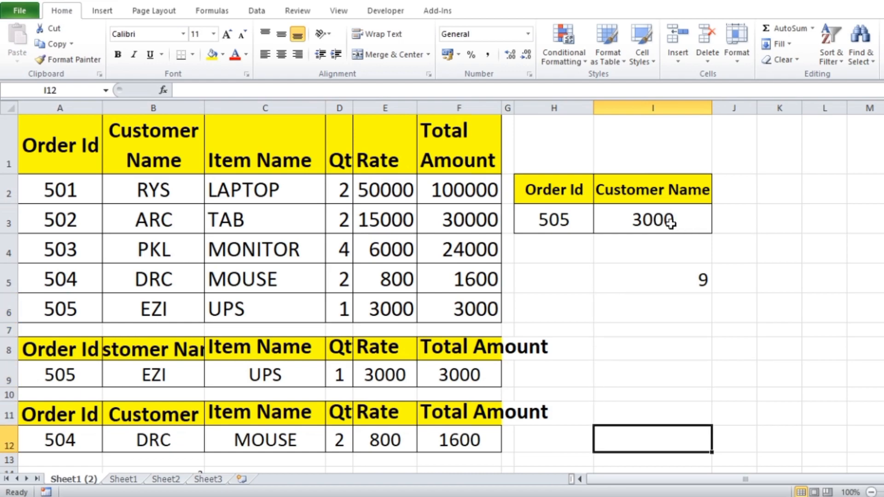
click(672, 217)
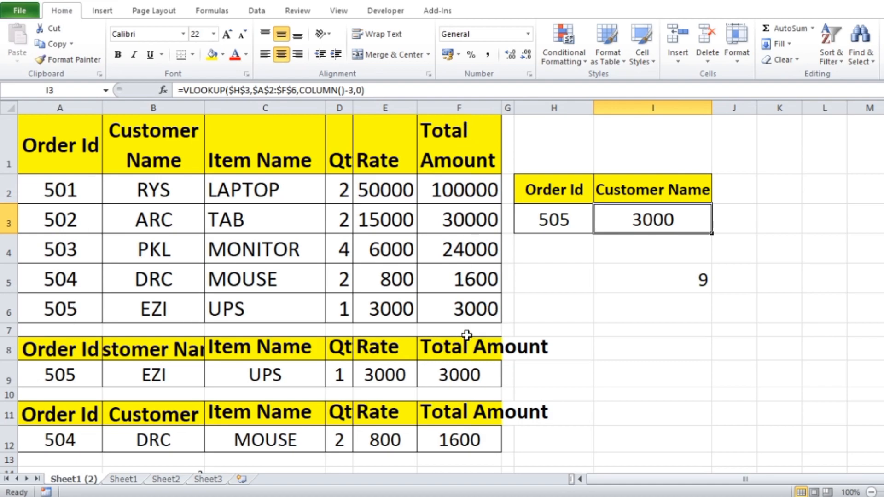
click(474, 312)
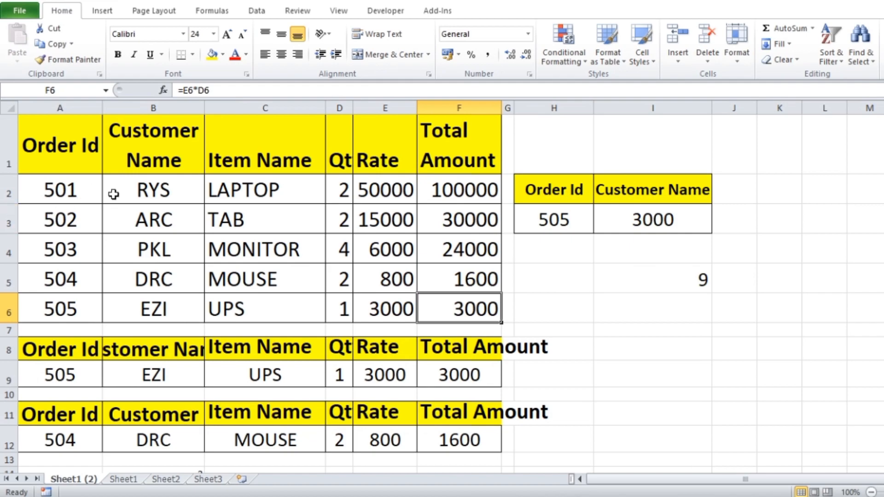
Step: Enter the first listed order's ID in H3 to test the lookup
click(542, 221)
text(501)
key(Return)
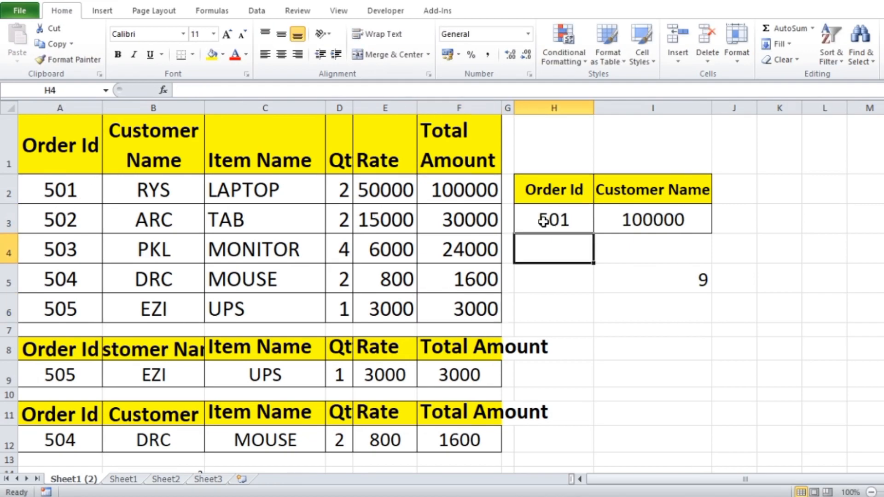
Step: Change the column index in the I3 formula to COLUMN()-4 so it returns the Rate column
double_click(650, 221)
click(813, 221)
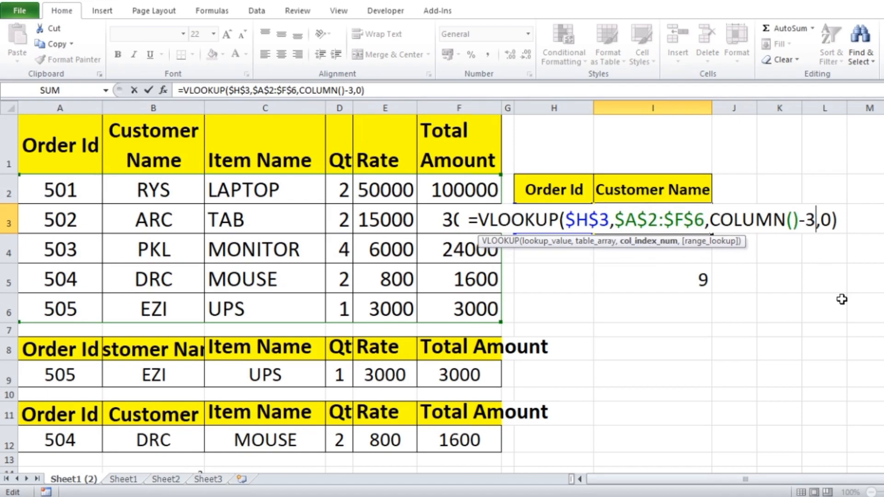
key(BackSpace)
text(4)
key(Return)
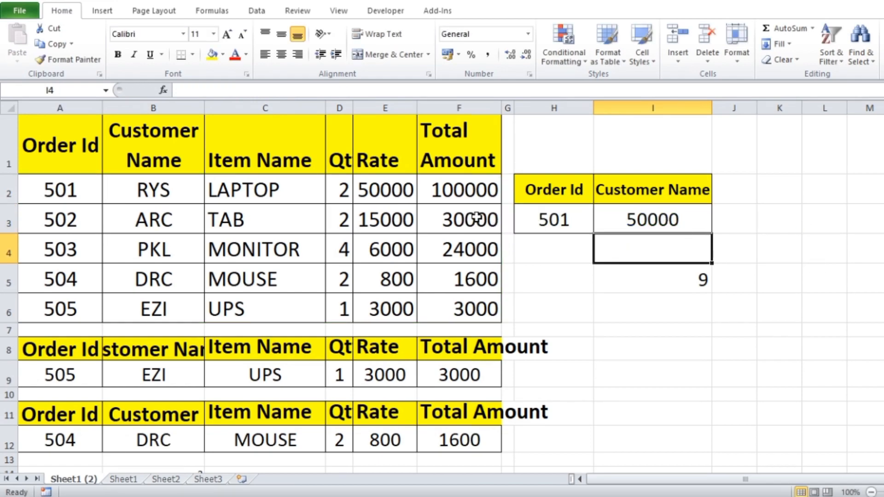